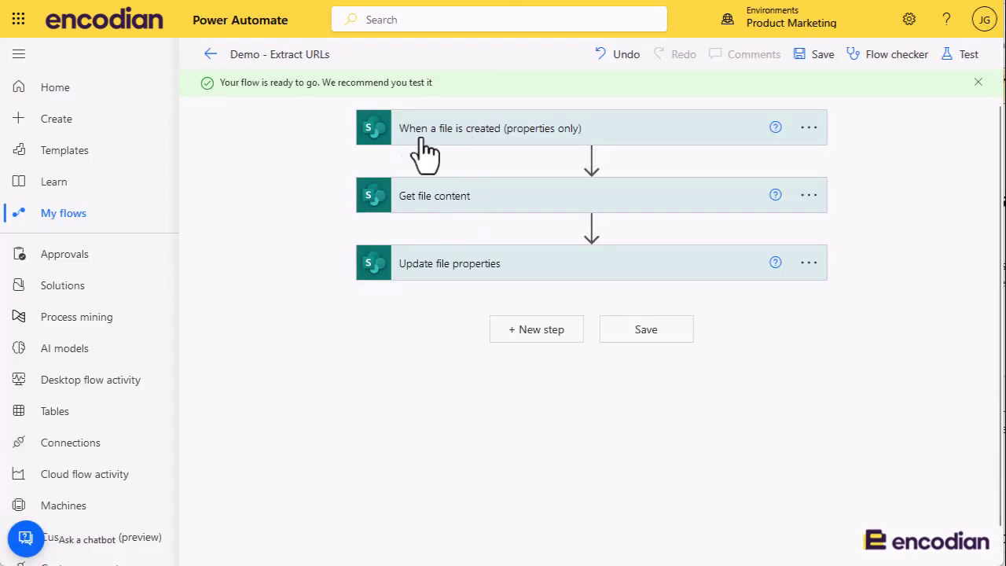
# Review the Get file content settings and the Update file properties URLs field
pyautogui.click(498, 222)
pyautogui.click(505, 410)
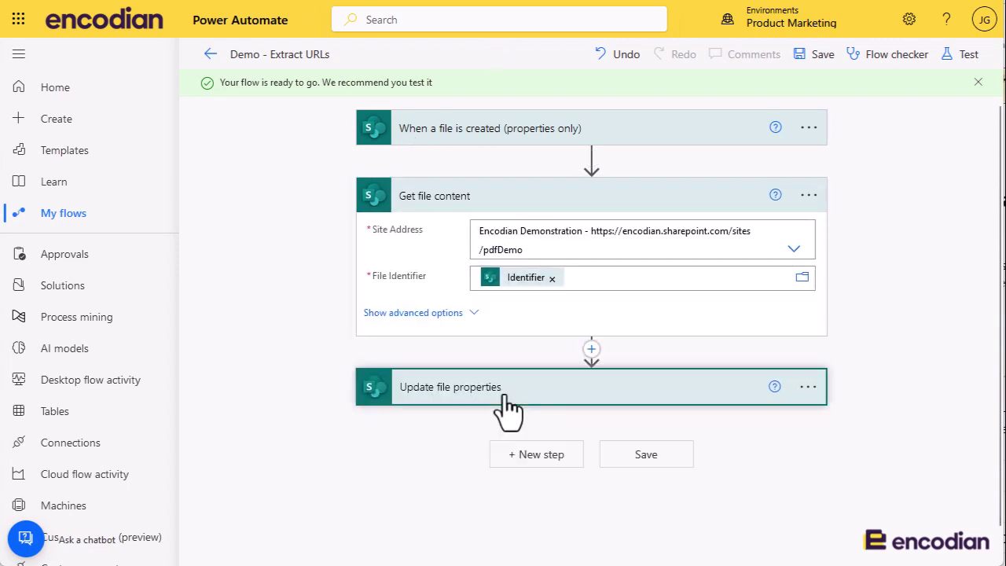
pyautogui.scroll(-1, 309, 356)
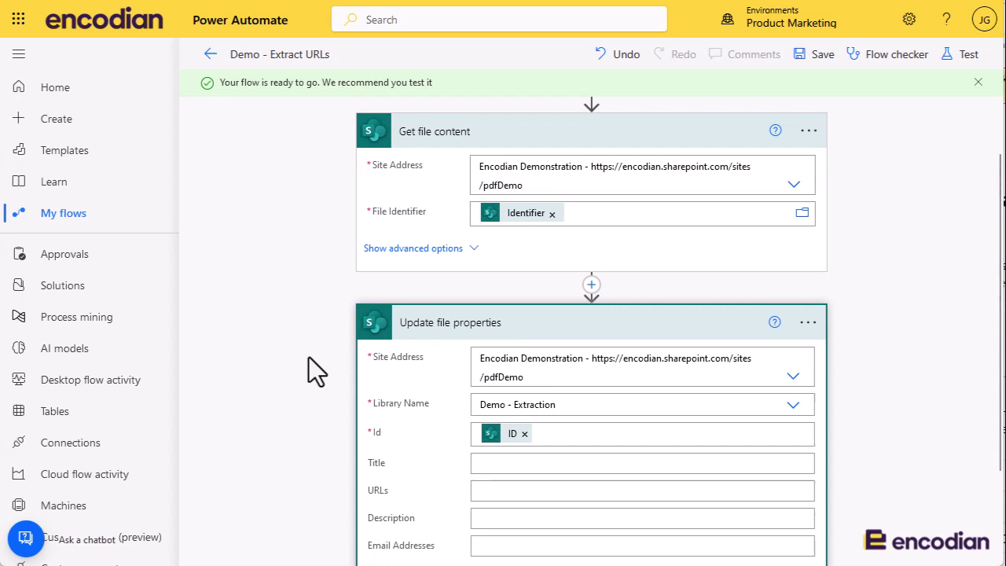
pyautogui.click(514, 493)
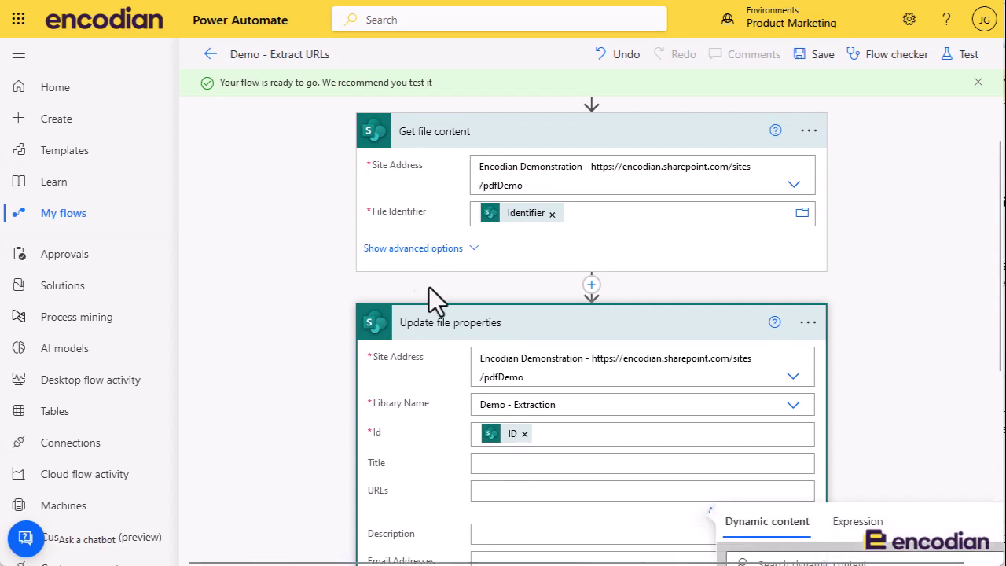
pyautogui.click(314, 310)
# Insert an Encodian action after Get file content and search it for 'convert to pdf'
pyautogui.click(590, 287)
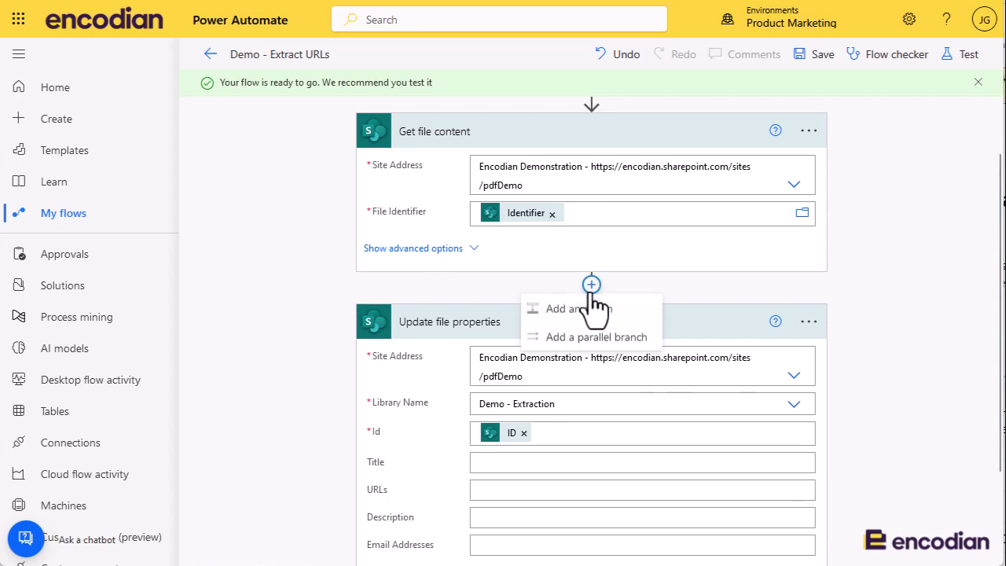
pyautogui.click(580, 308)
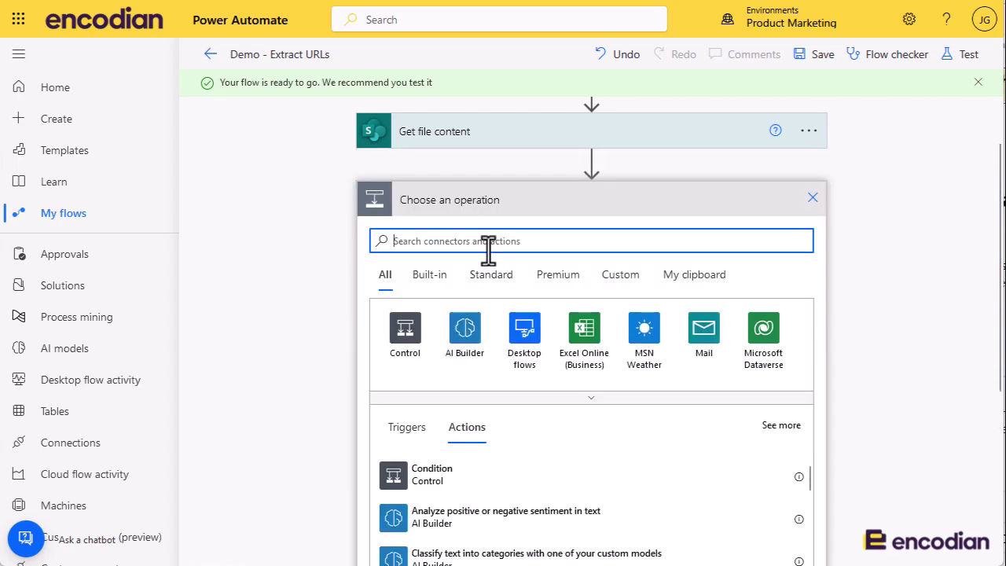
pyautogui.write('Convert t')
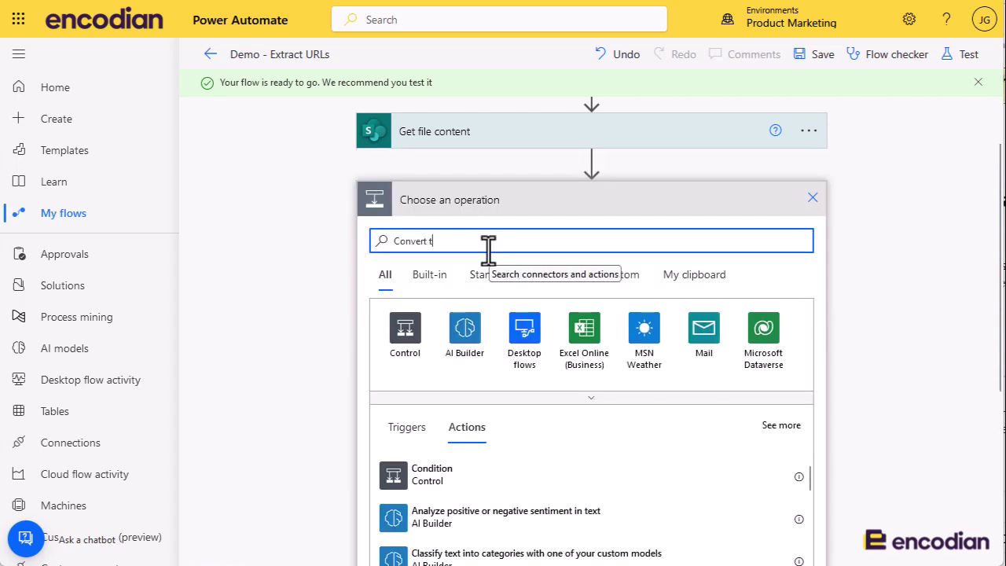
pyautogui.write('o PDF')
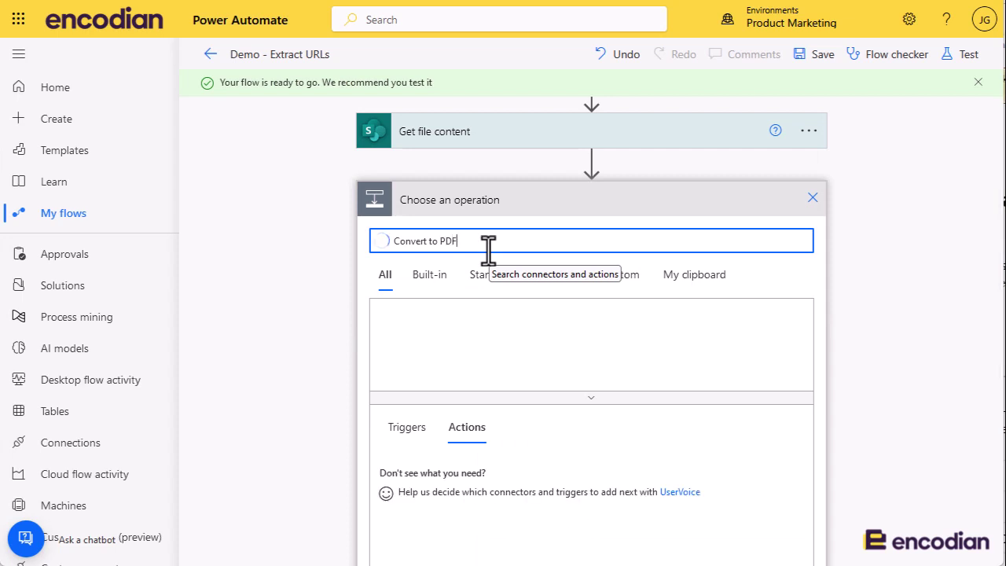
pyautogui.scroll(-4, 512, 444)
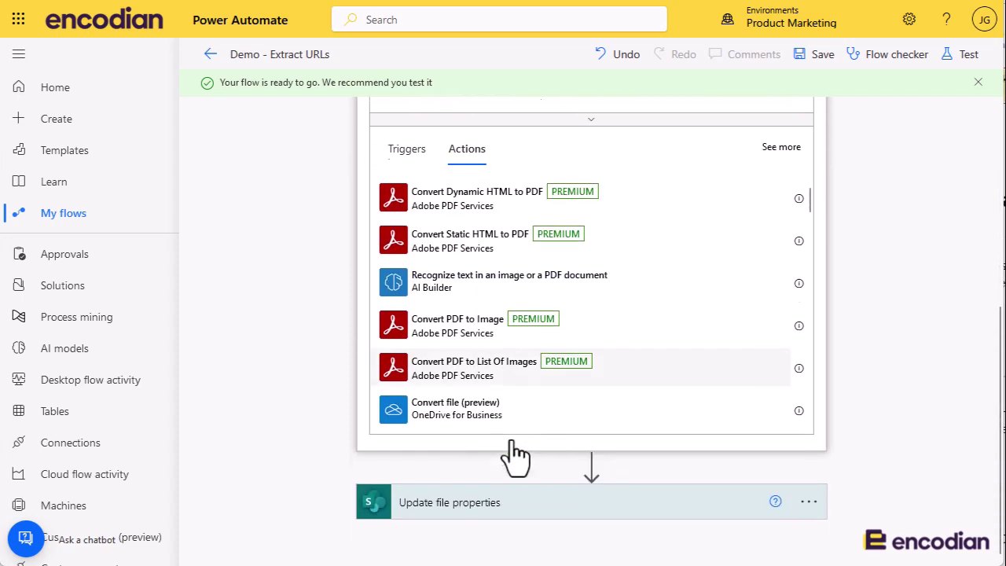
pyautogui.scroll(1, 516, 456)
pyautogui.click(586, 140)
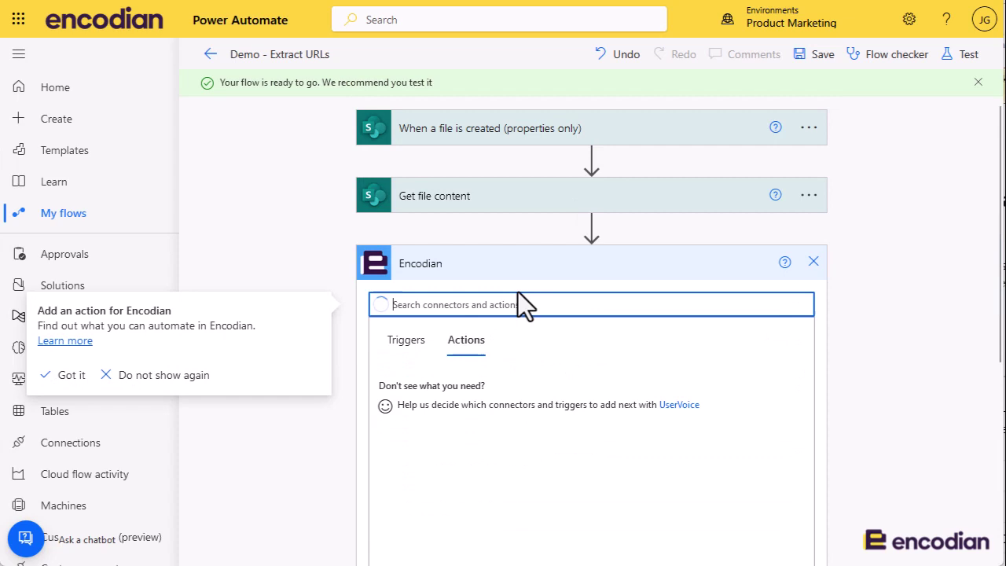
pyautogui.write('conve')
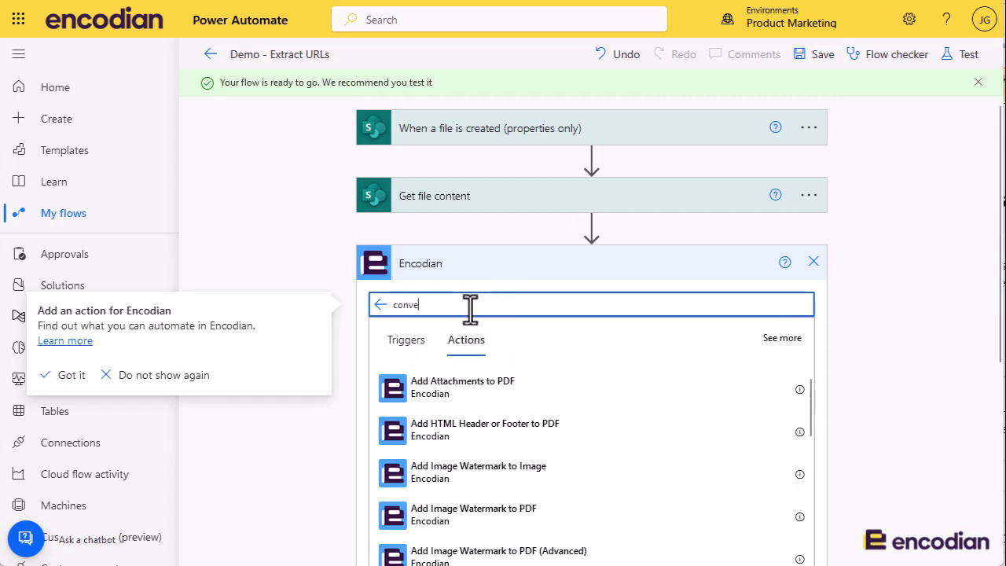
pyautogui.write('rt tio')
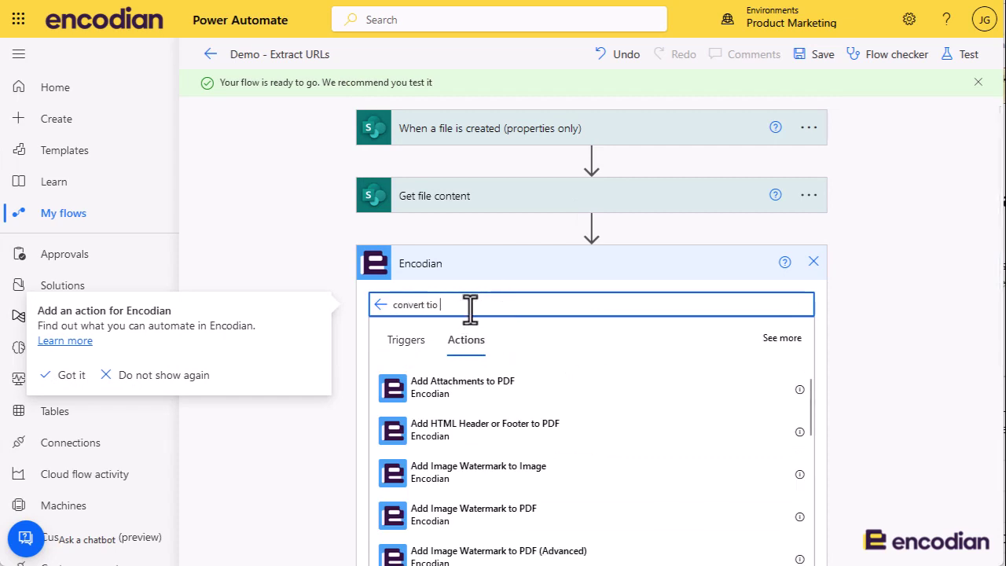
pyautogui.press('BackSpace')
pyautogui.press('BackSpace')
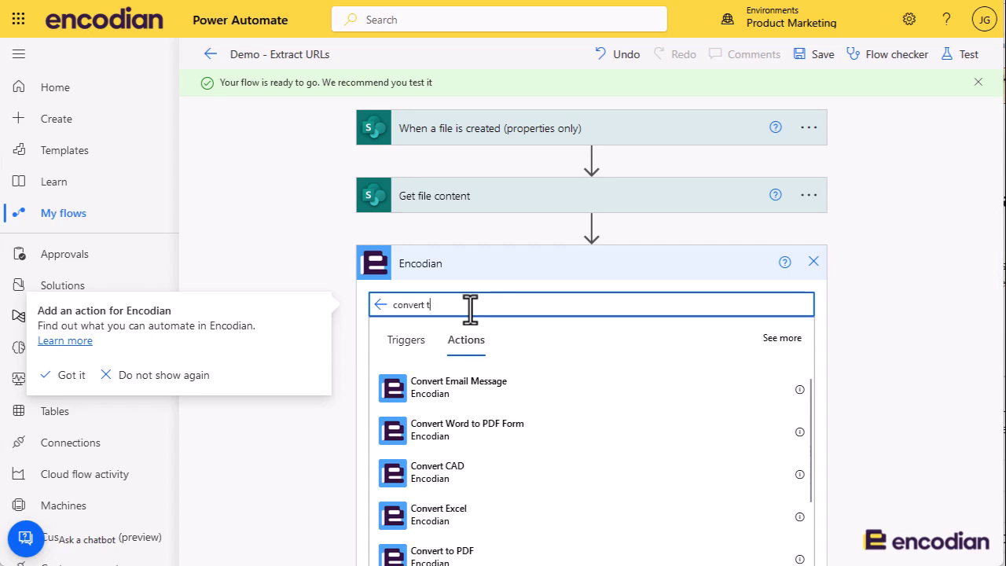
pyautogui.write('o pdf')
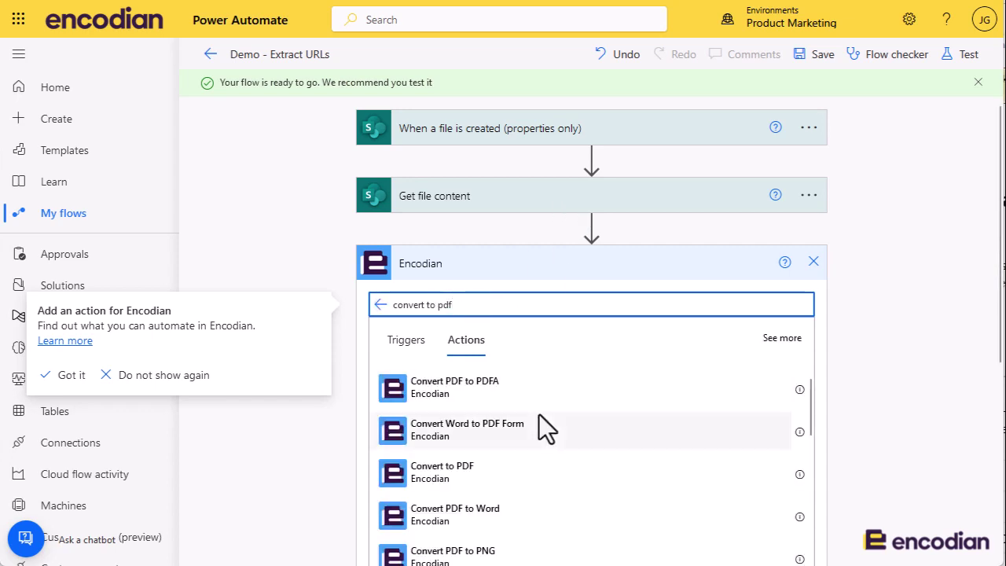
# Add Convert to PDF: Filename and PDF Filename use File name with extension, content uses File Content
pyautogui.click(493, 465)
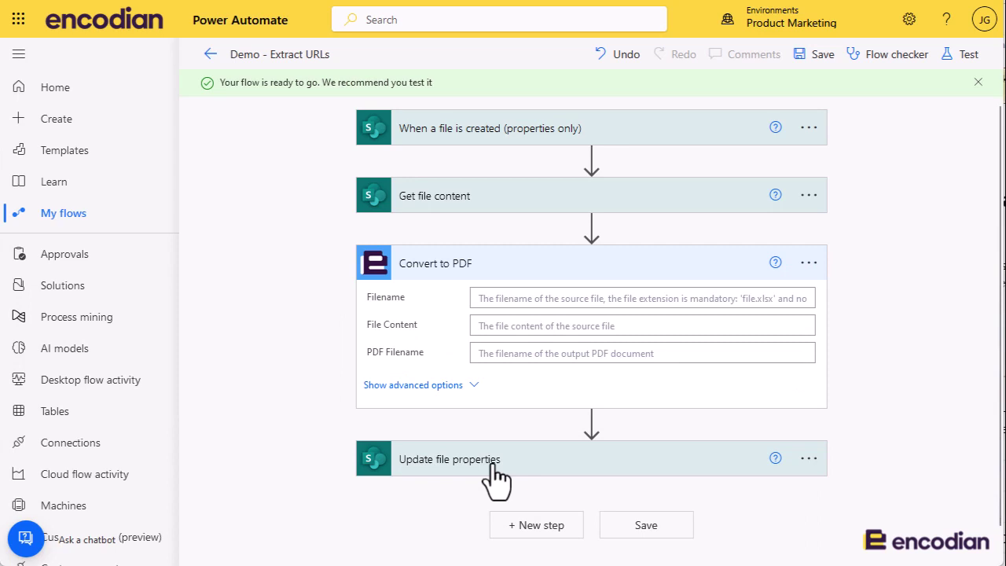
pyautogui.click(539, 301)
pyautogui.click(797, 371)
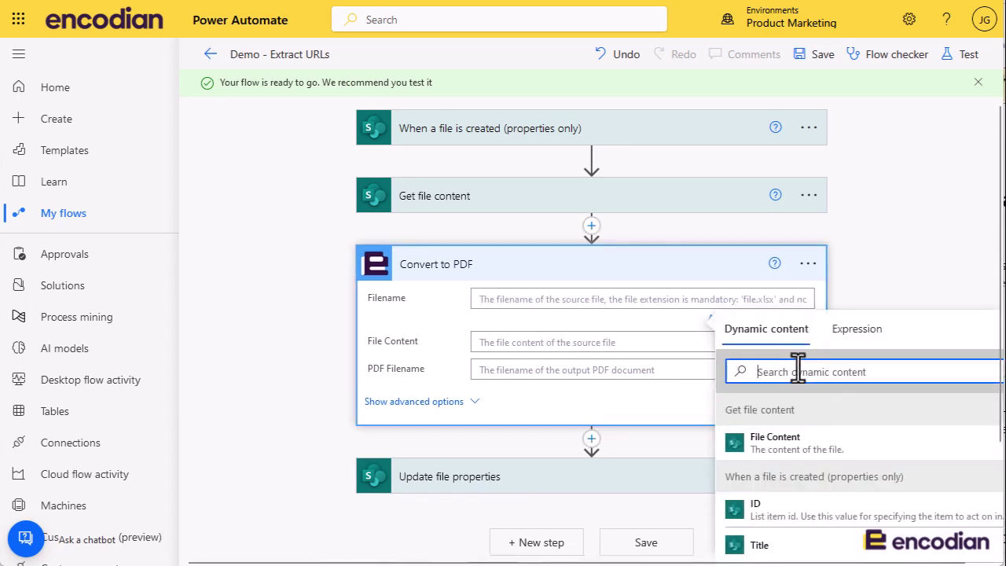
pyautogui.write('ext')
pyautogui.click(850, 444)
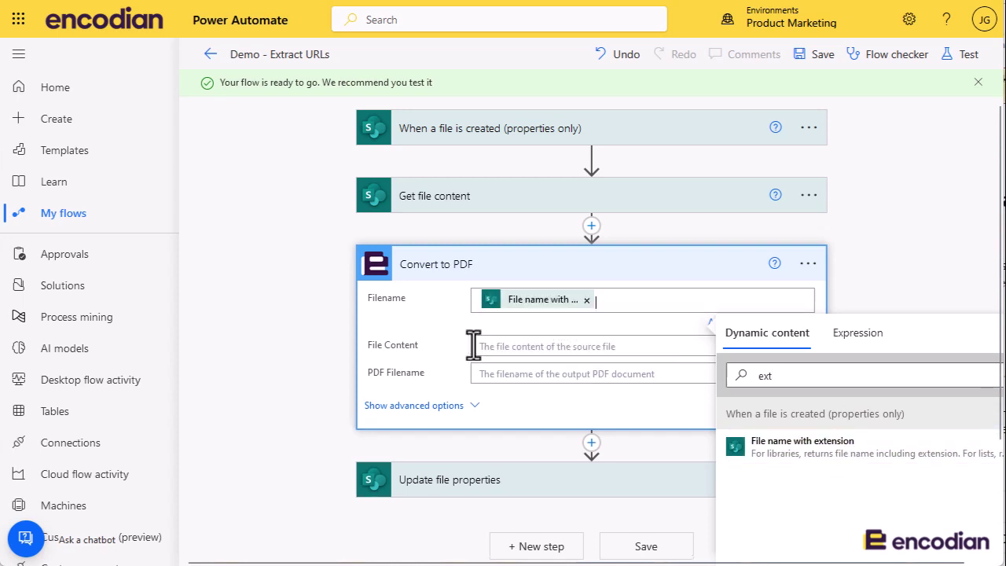
pyautogui.click(510, 344)
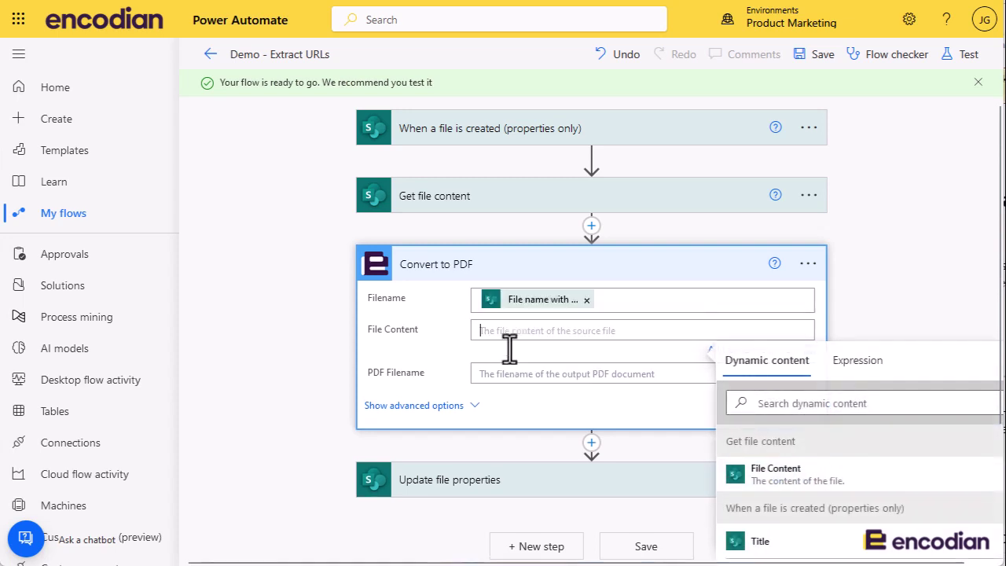
pyautogui.click(817, 481)
pyautogui.click(556, 377)
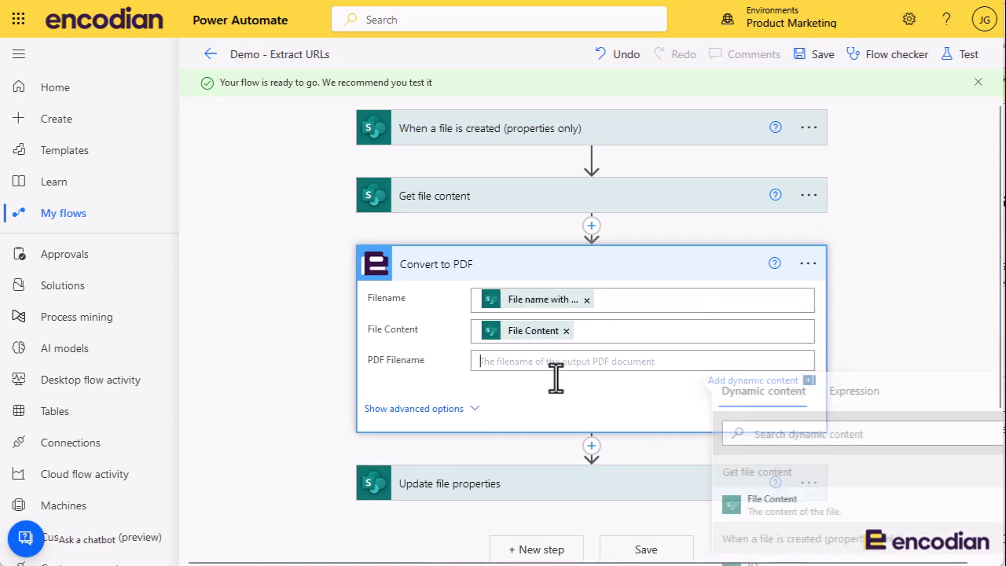
pyautogui.click(768, 433)
pyautogui.write('ext')
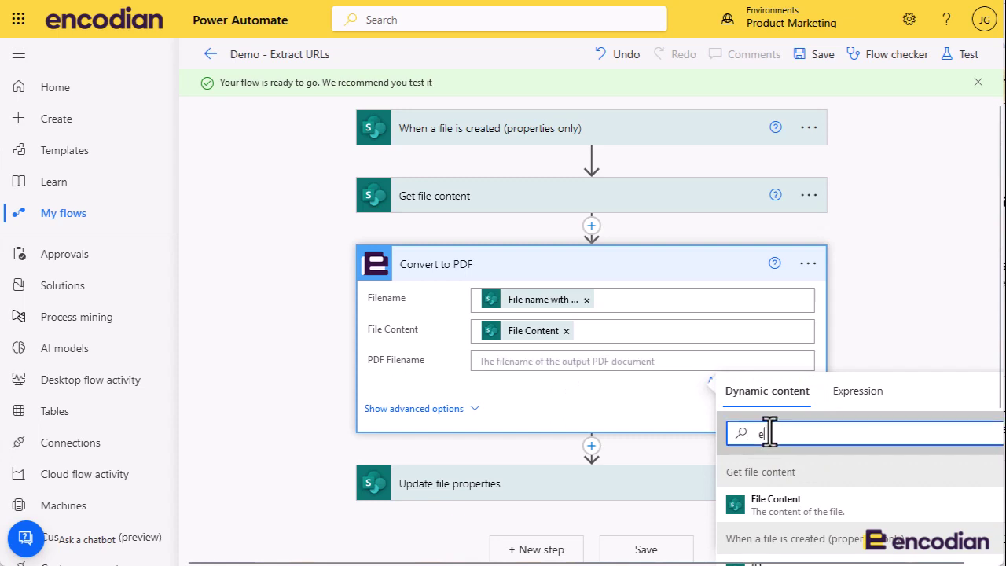
pyautogui.click(836, 507)
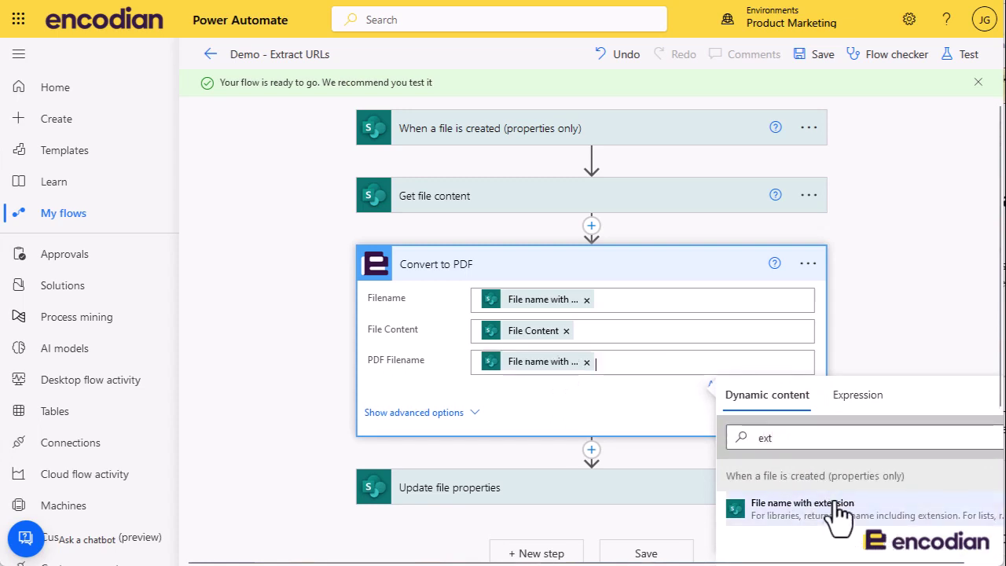
pyautogui.click(299, 364)
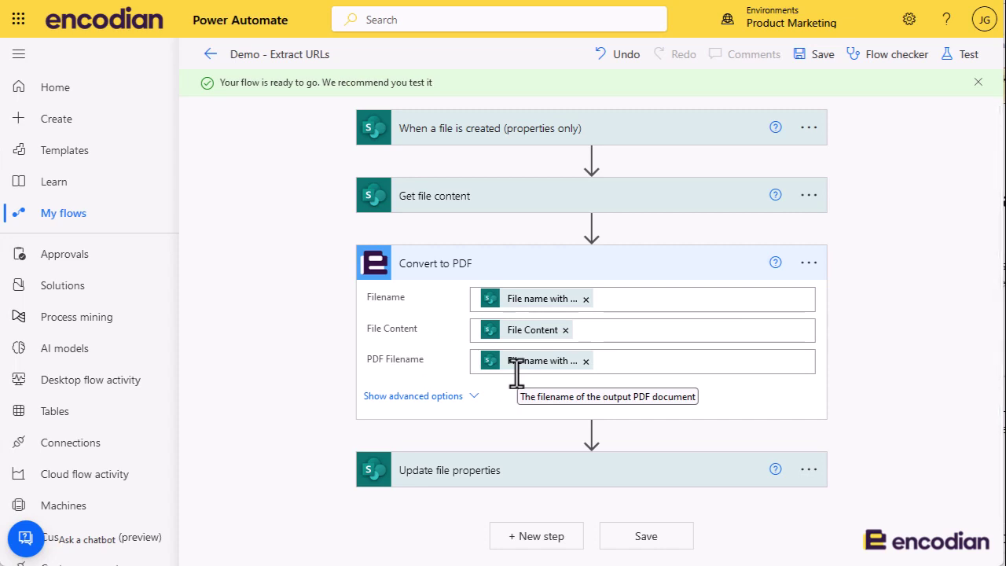
# Insert a Get PDF Text Layer action after Convert to PDF
pyautogui.moveTo(547, 443)
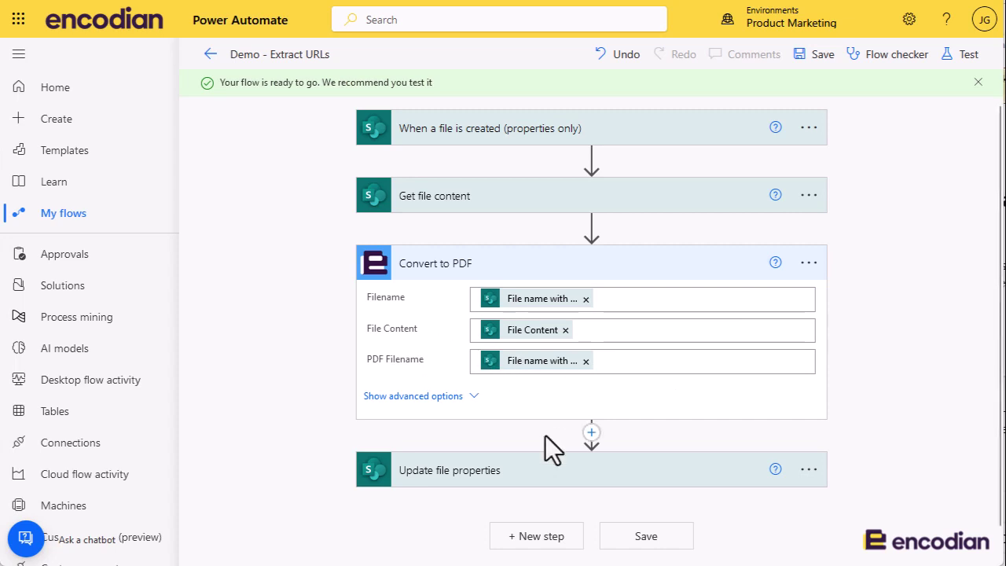
pyautogui.click(591, 434)
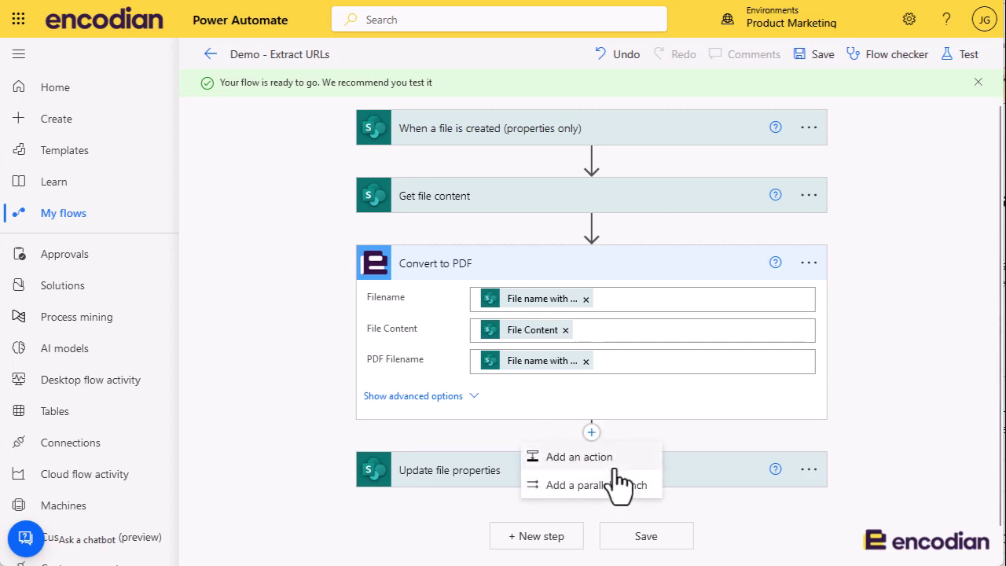
pyautogui.click(610, 452)
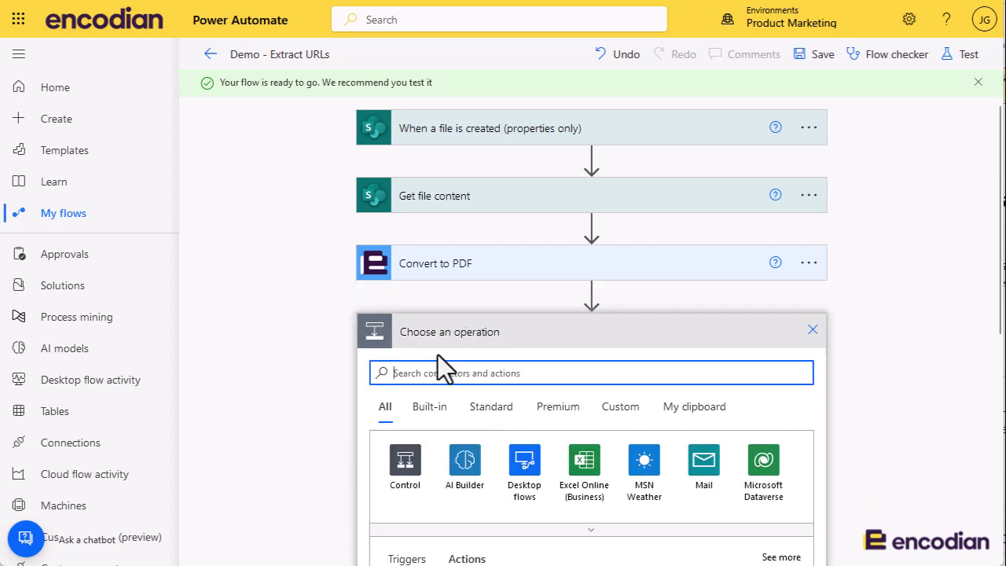
pyautogui.write('get text la')
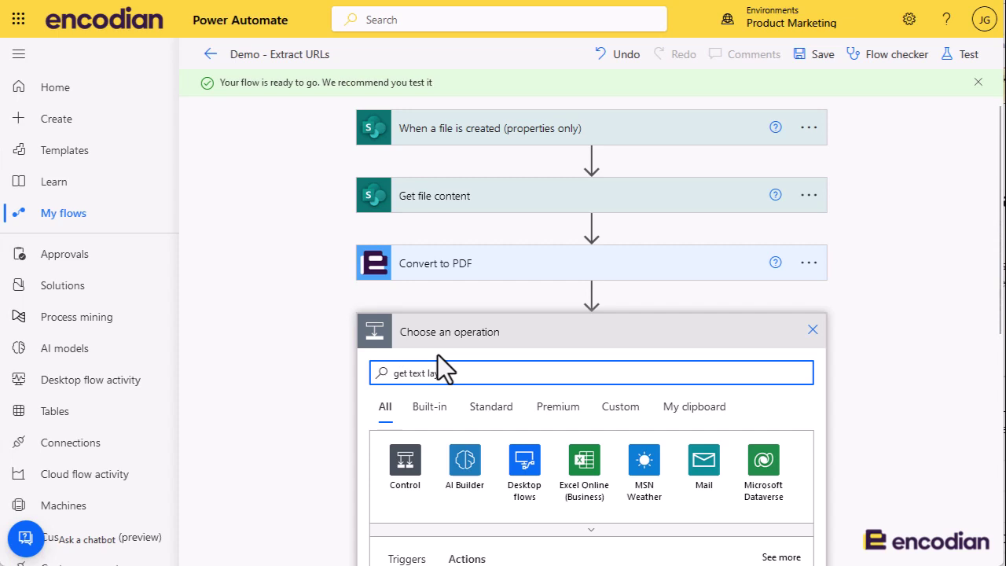
pyautogui.write('yer')
pyautogui.scroll(-2, 521, 466)
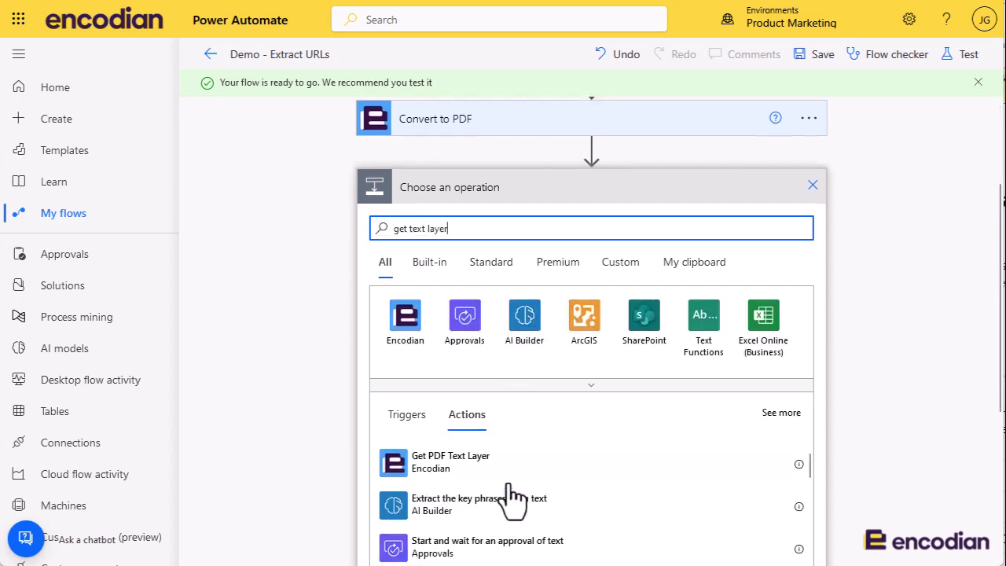
pyautogui.click(456, 472)
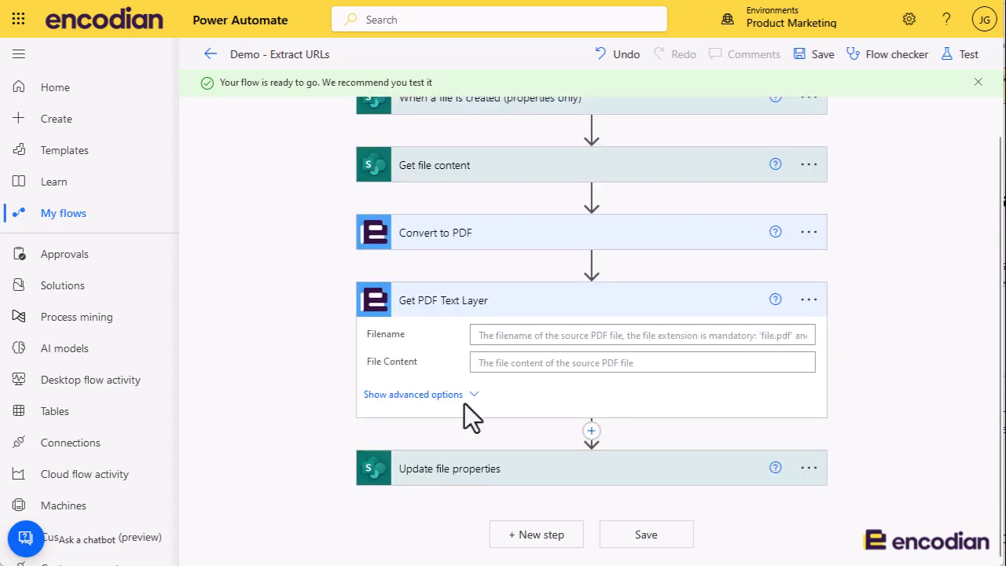
pyautogui.click(517, 338)
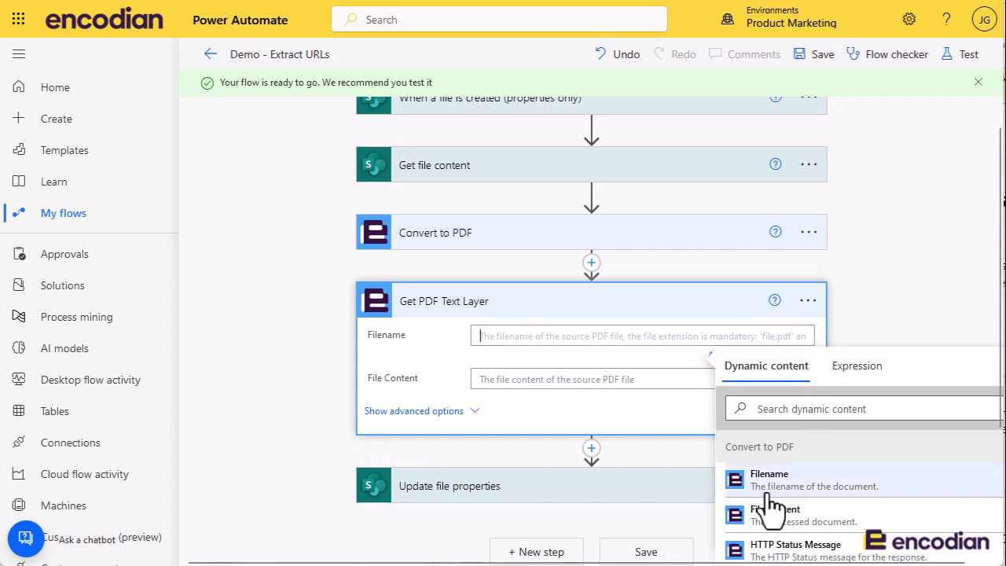
# Feed Get PDF Text Layer the converted file's Filename and File Content
pyautogui.click(763, 483)
pyautogui.click(483, 382)
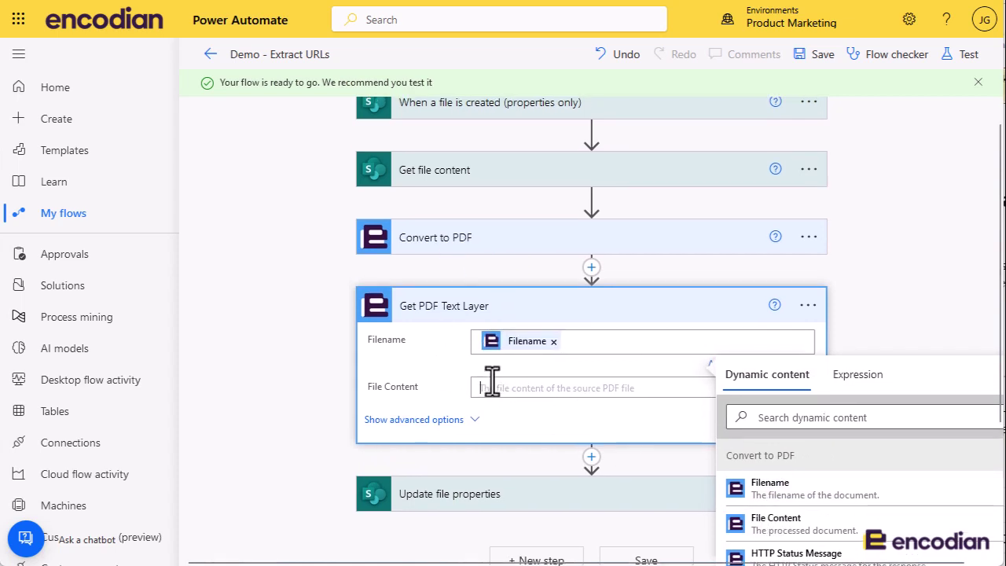
pyautogui.click(830, 520)
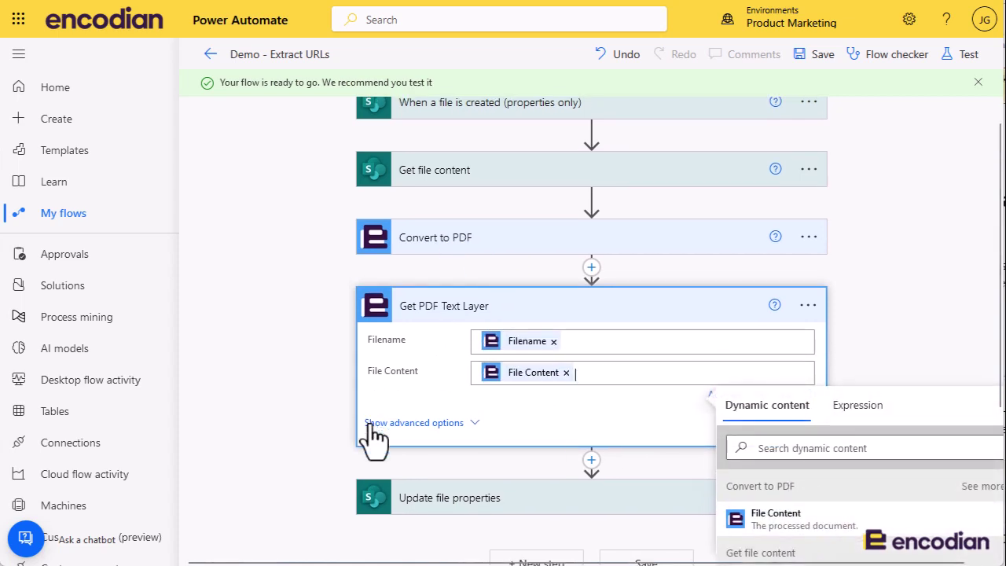
pyautogui.click(308, 469)
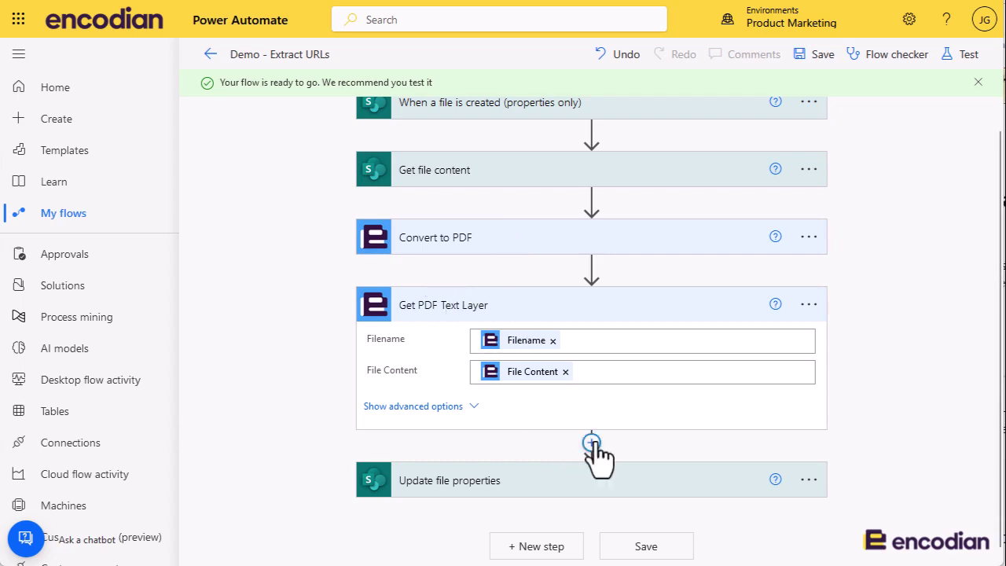
# Add Encodian's Utility - Extract URL's from Text action after Get PDF Text Layer
pyautogui.click(593, 443)
pyautogui.click(589, 468)
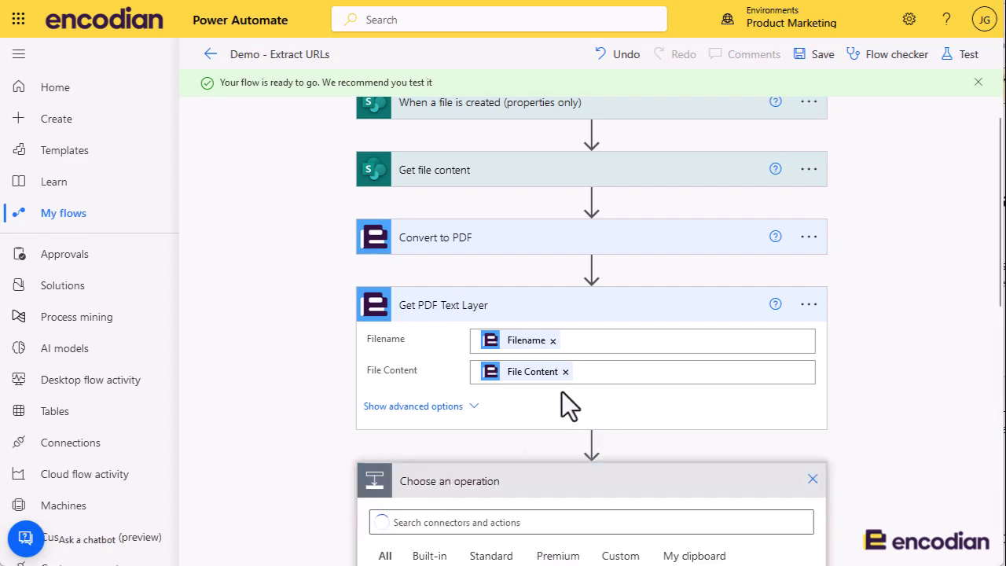
pyautogui.click(503, 455)
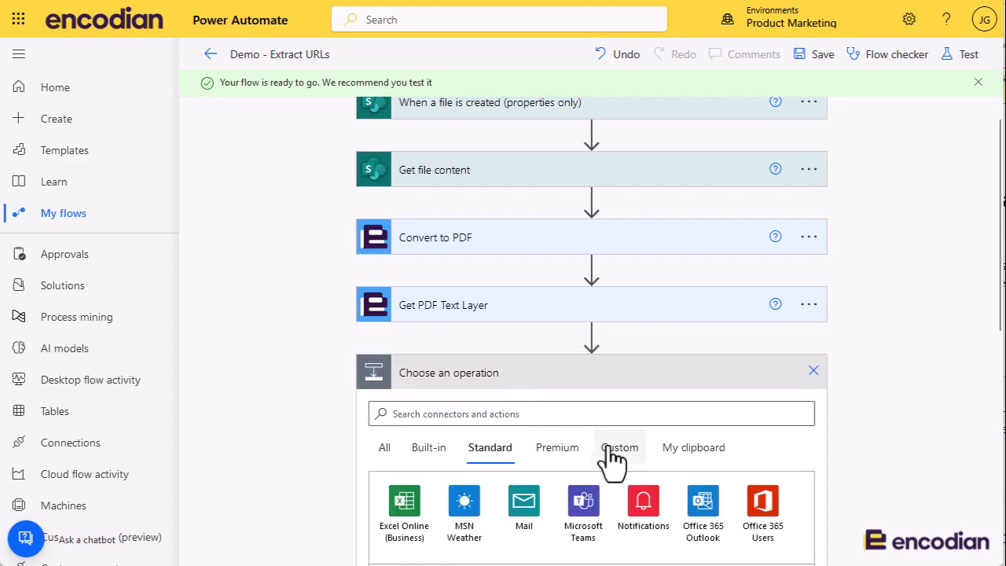
pyautogui.click(579, 289)
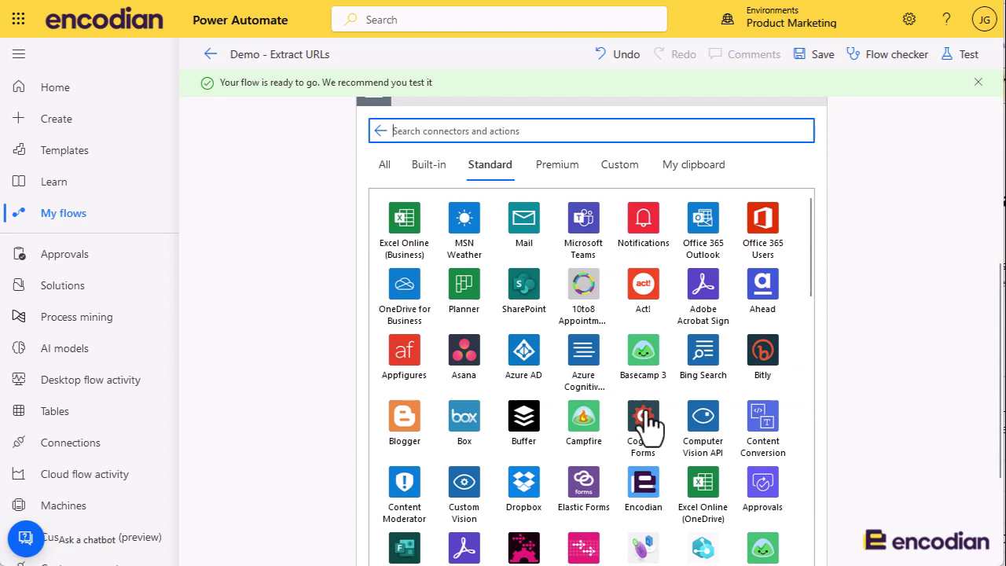
pyautogui.click(632, 493)
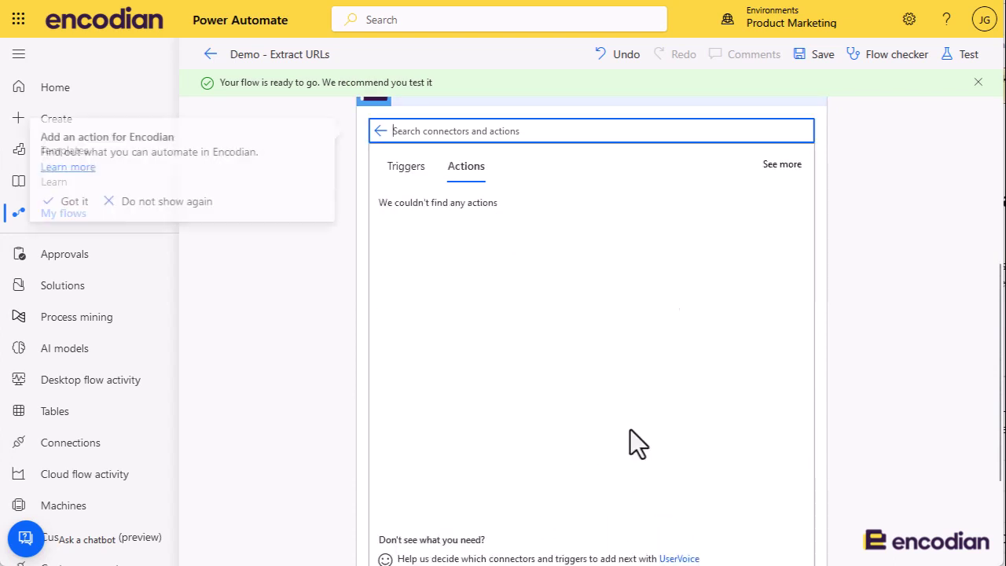
pyautogui.click(785, 167)
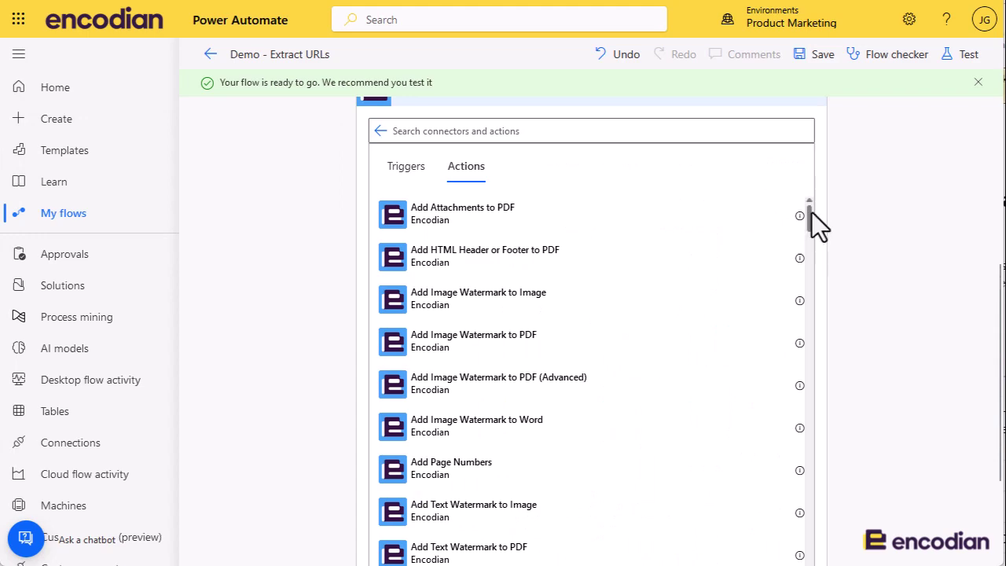
pyautogui.moveTo(812, 213); pyautogui.dragTo(816, 542)
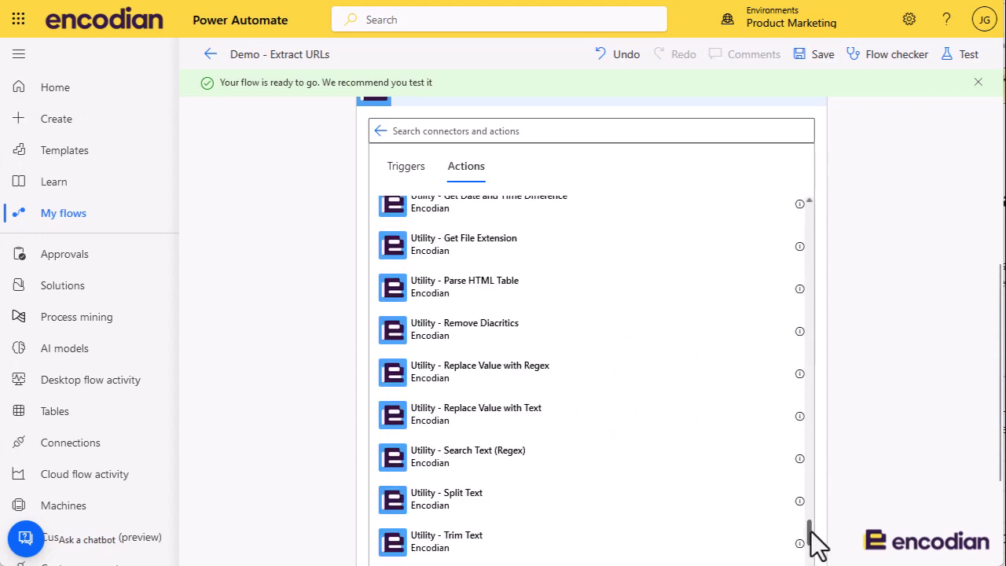
pyautogui.scroll(3, 517, 415)
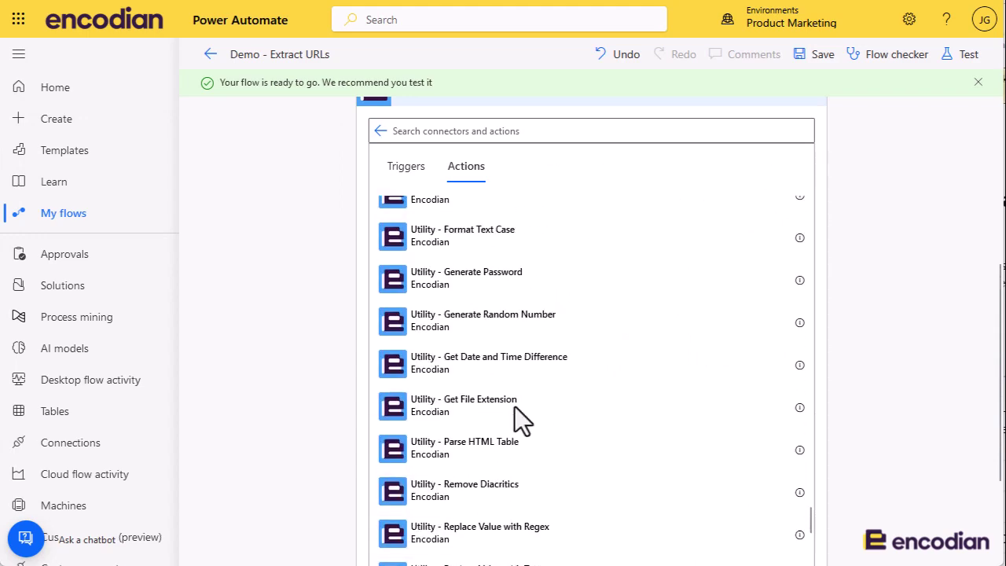
pyautogui.scroll(2, 515, 406)
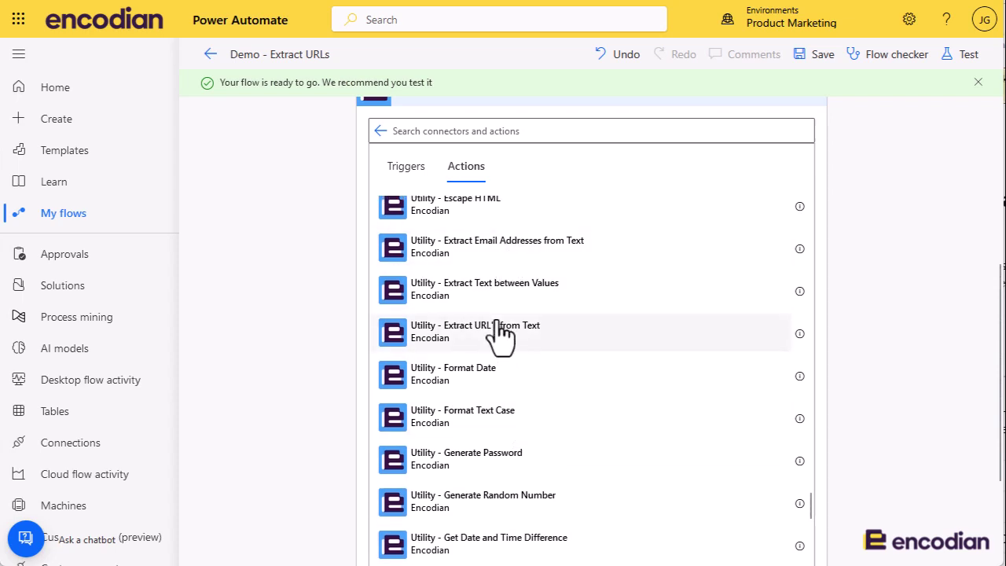
pyautogui.click(499, 334)
# Set the extraction step's Text input to the PDF's Text Layer
pyautogui.click(528, 366)
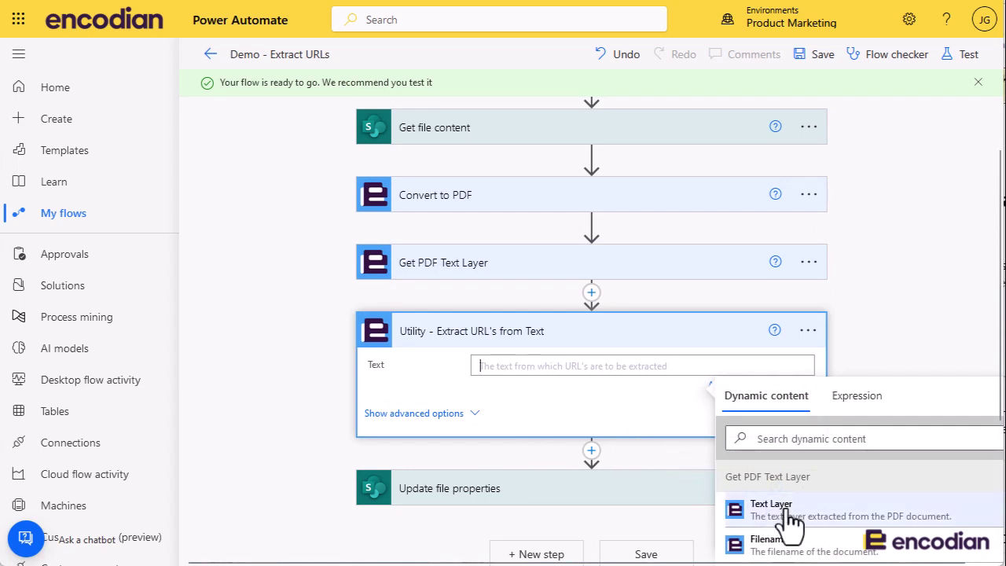
pyautogui.click(844, 521)
pyautogui.click(260, 392)
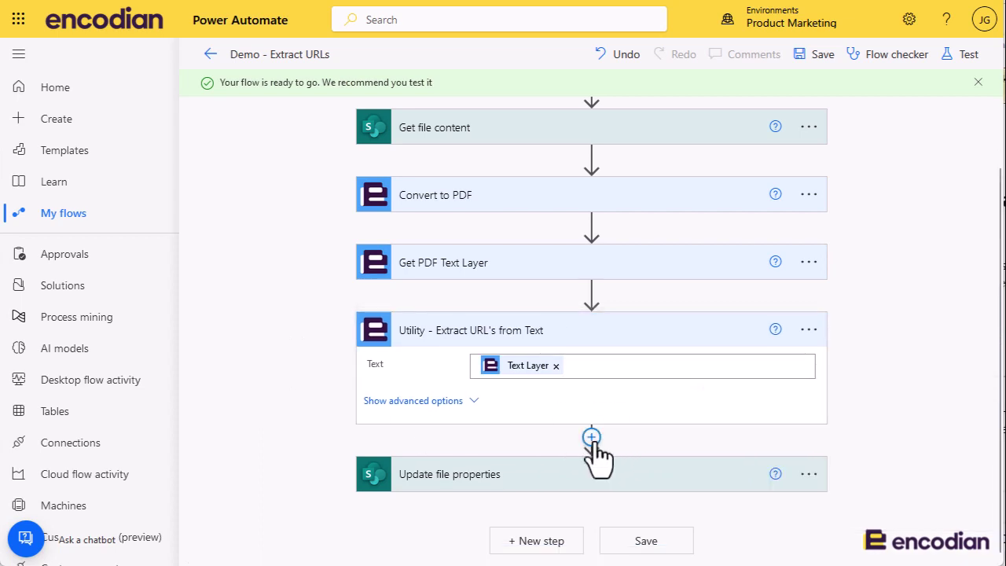
pyautogui.click(591, 437)
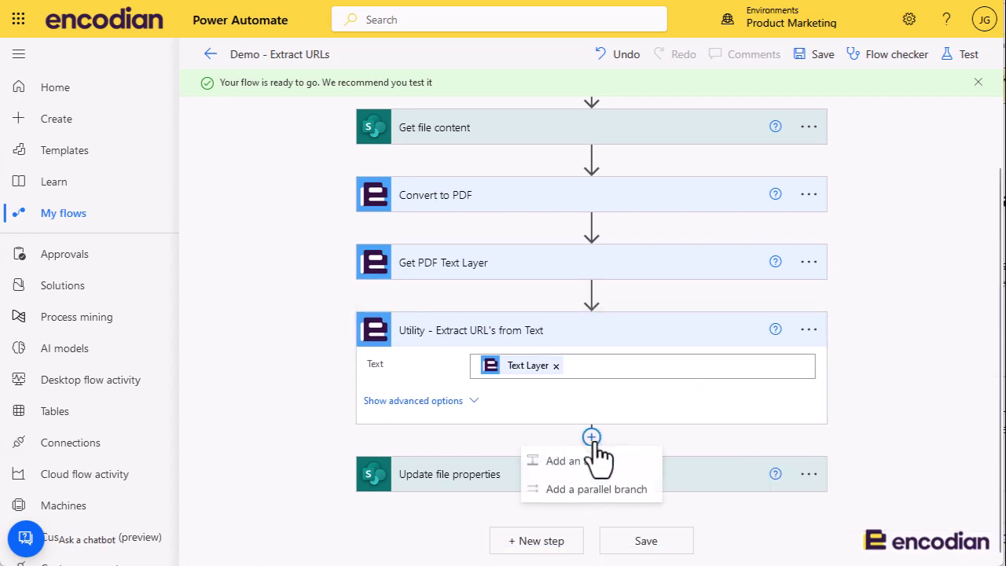
# Put Result Item into the URLs field, which wraps Update file properties in an Apply to each loop
pyautogui.click(419, 474)
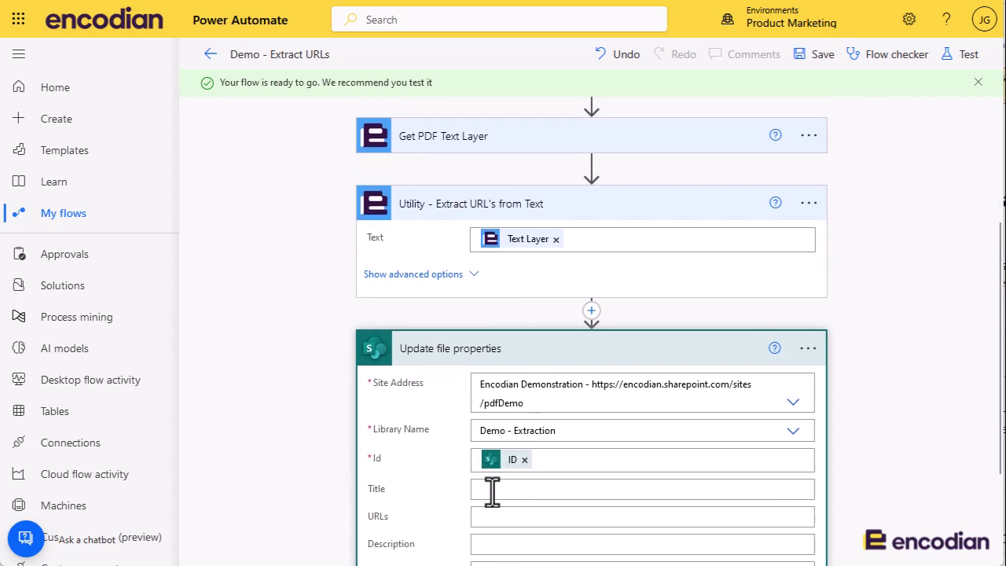
pyautogui.click(495, 516)
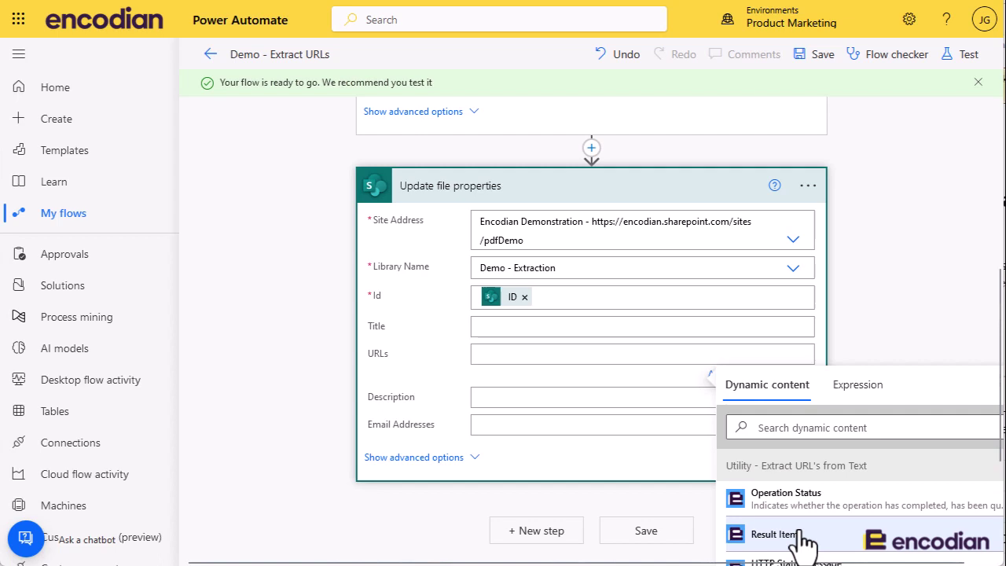
pyautogui.scroll(2, 424, 252)
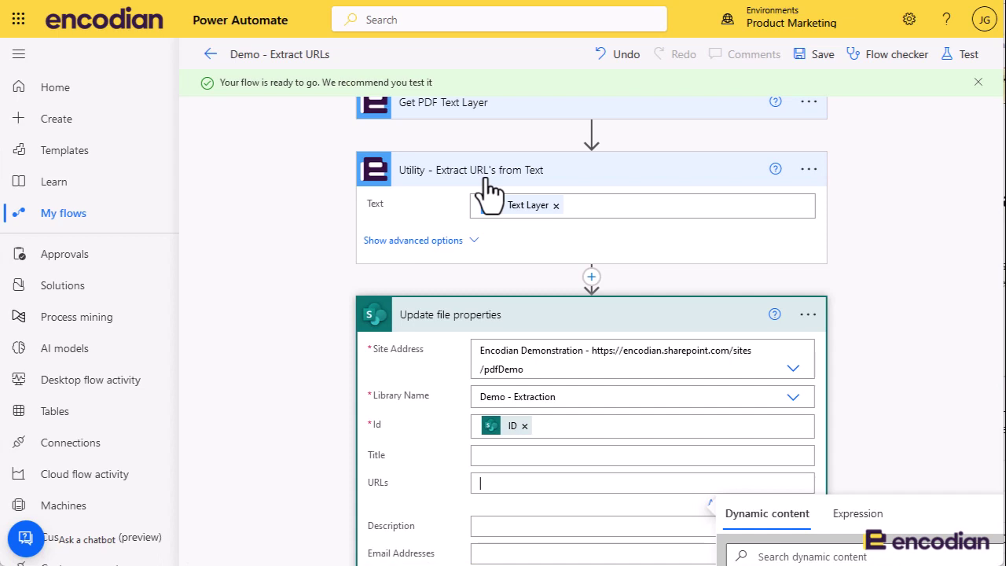
pyautogui.scroll(-2, 641, 281)
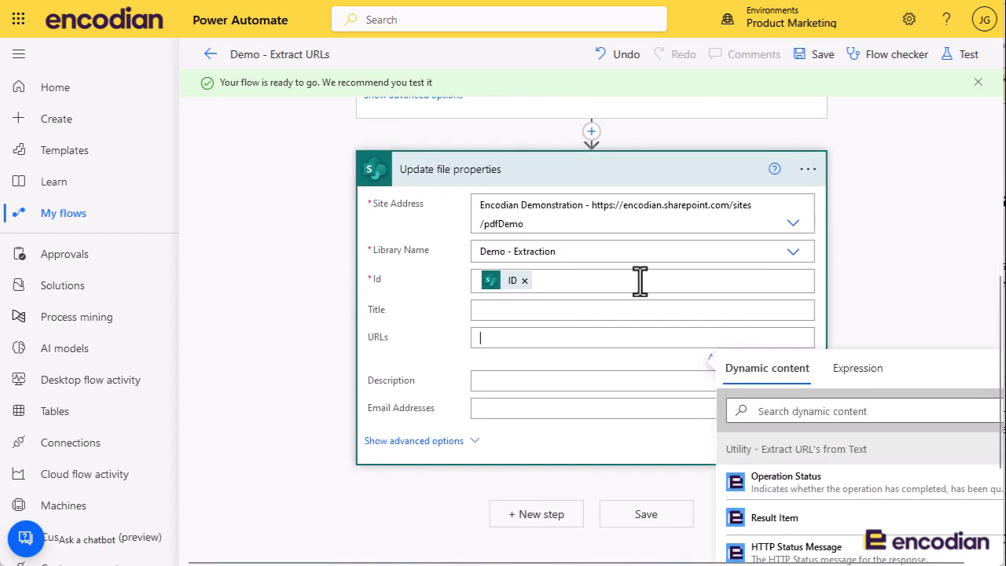
pyautogui.click(778, 518)
pyautogui.click(481, 391)
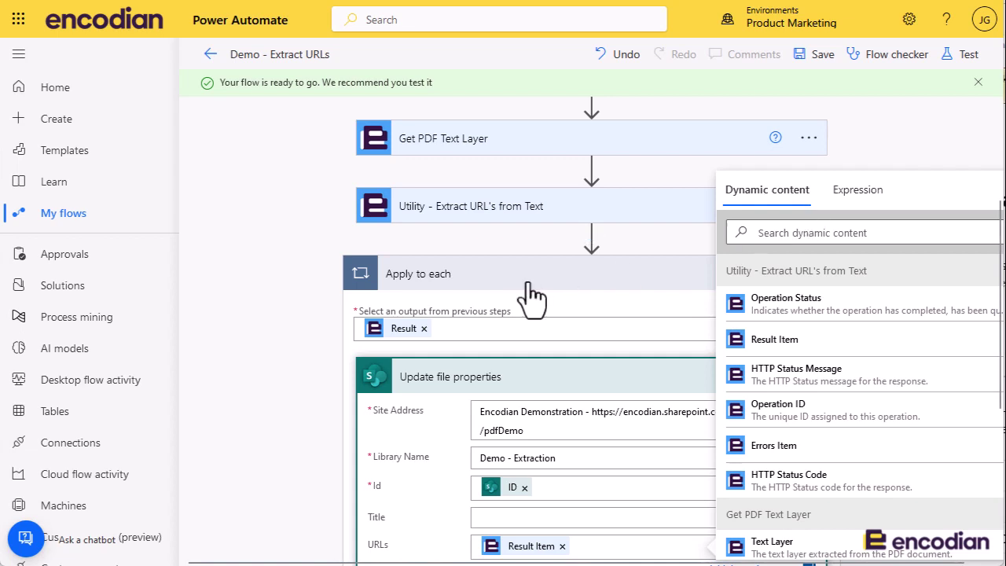
pyautogui.click(277, 269)
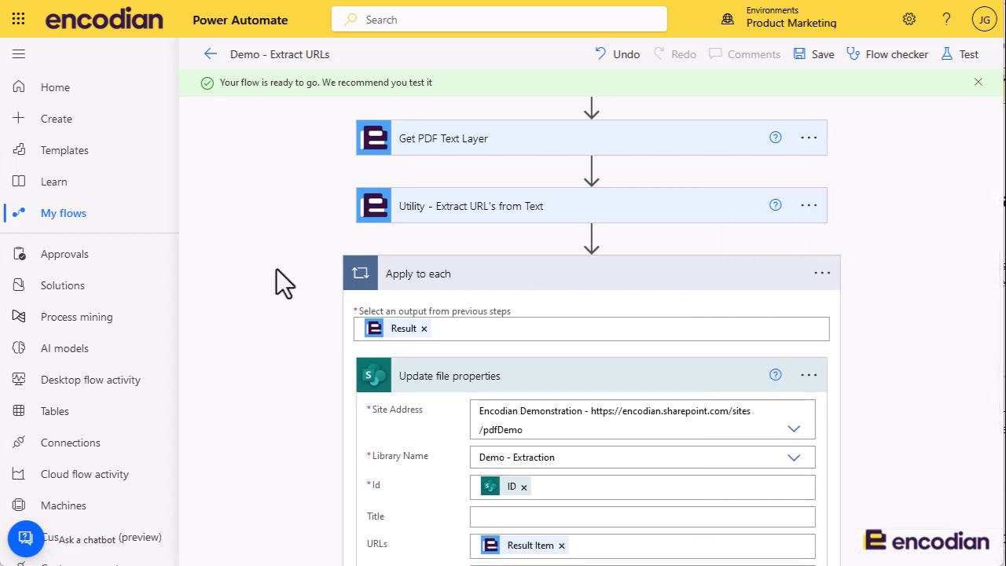
# Clear the URLs value, move Update file properties above the loop, and delete Apply to each
pyautogui.click(821, 273)
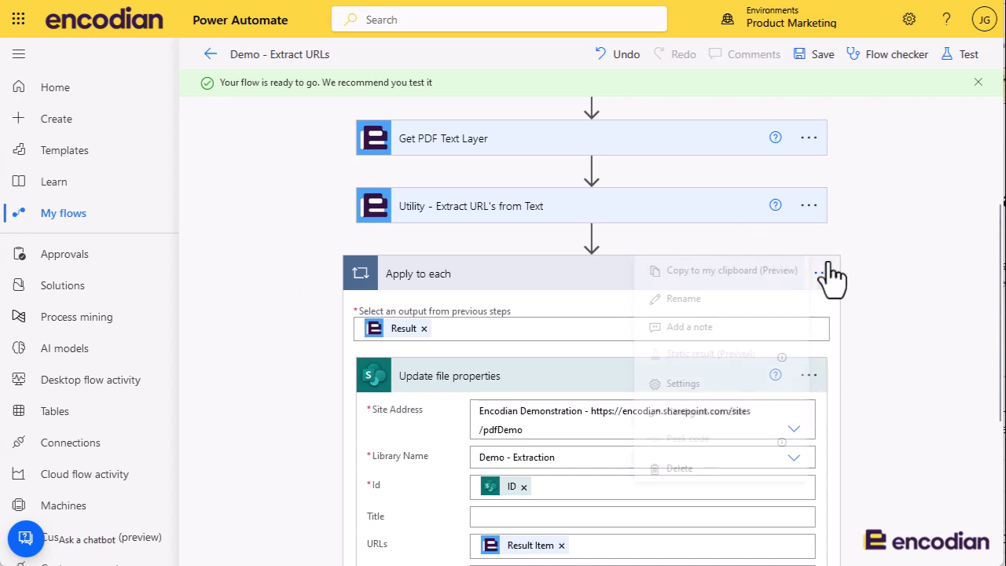
pyautogui.click(561, 546)
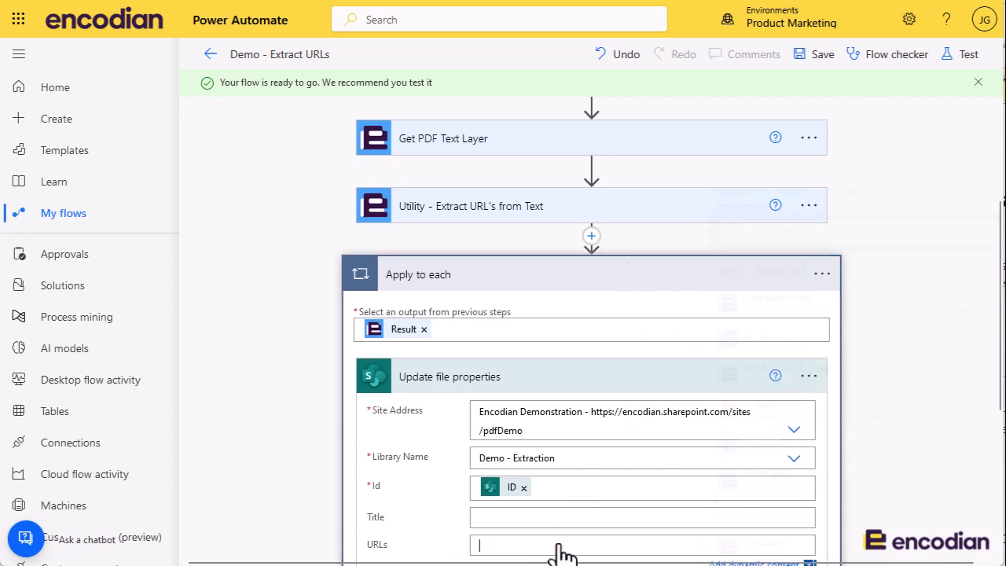
pyautogui.moveTo(544, 400); pyautogui.dragTo(573, 245)
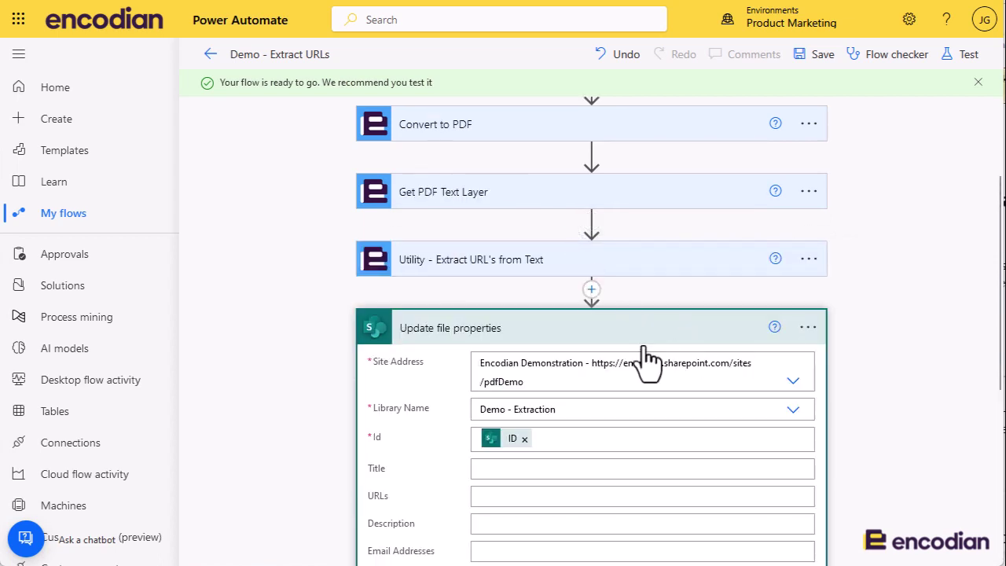
pyautogui.click(808, 398)
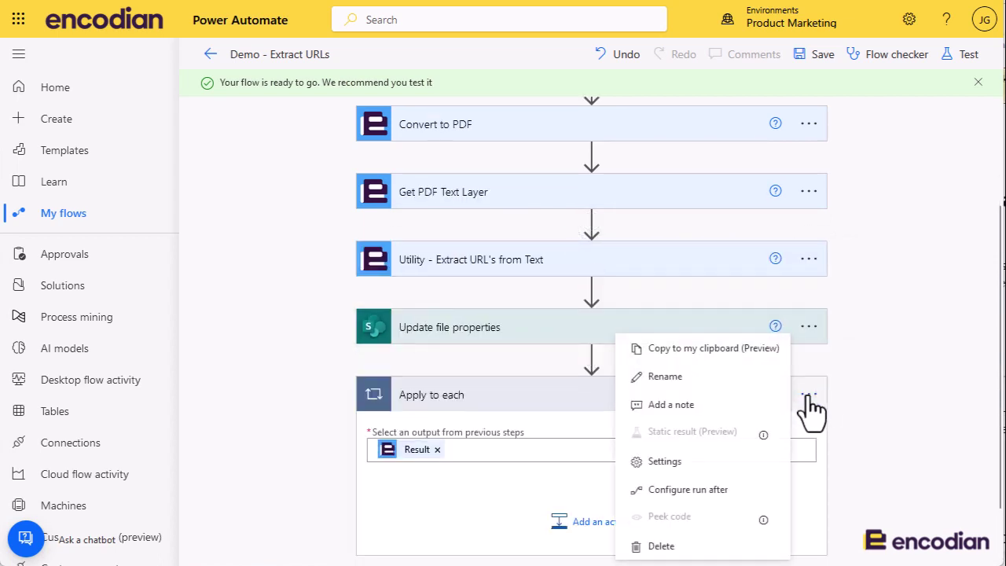
pyautogui.click(658, 545)
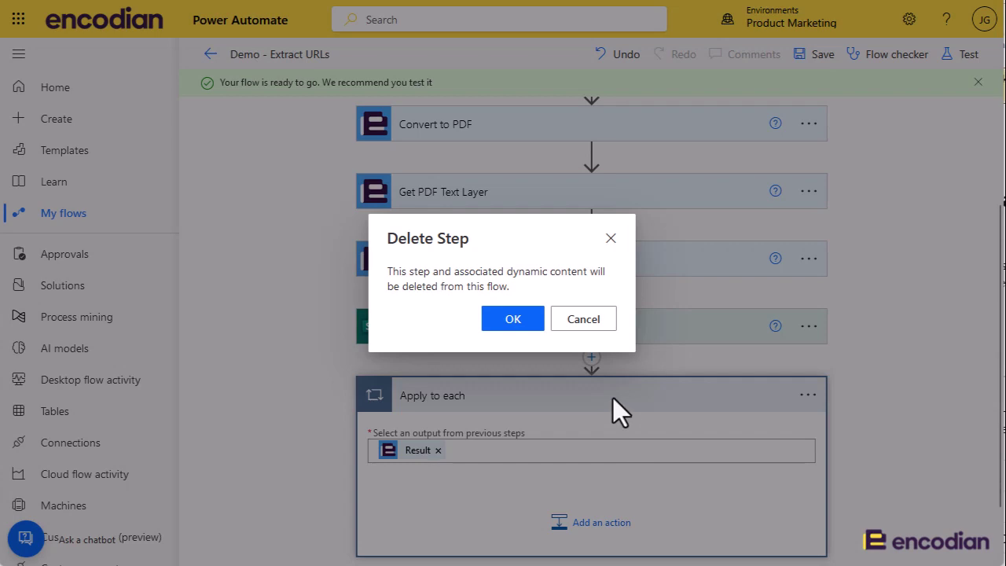
pyautogui.click(515, 321)
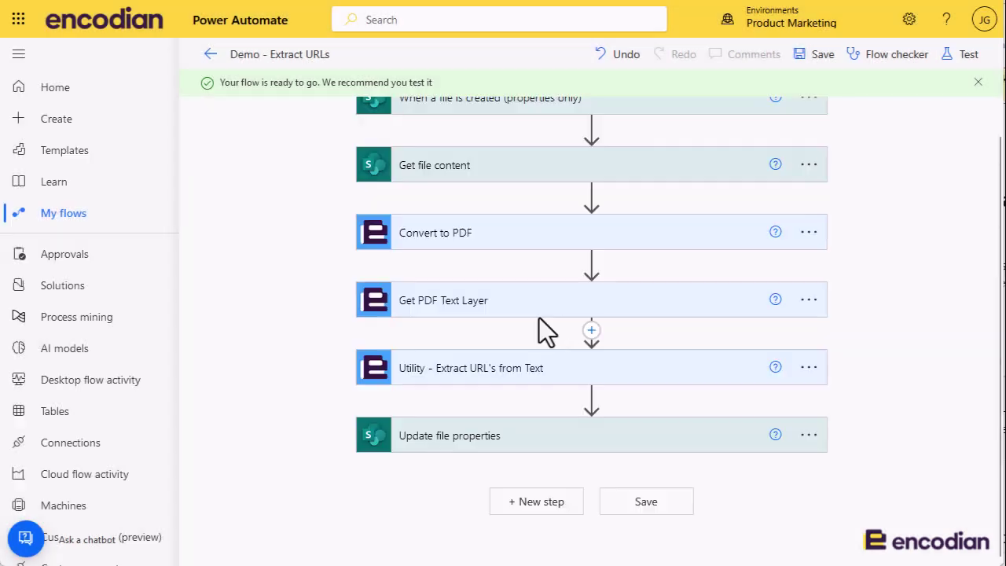
pyautogui.click(592, 398)
# Add Utility - Concatenate Text joining the entire Result array with a ', ' delimiter
pyautogui.click(591, 424)
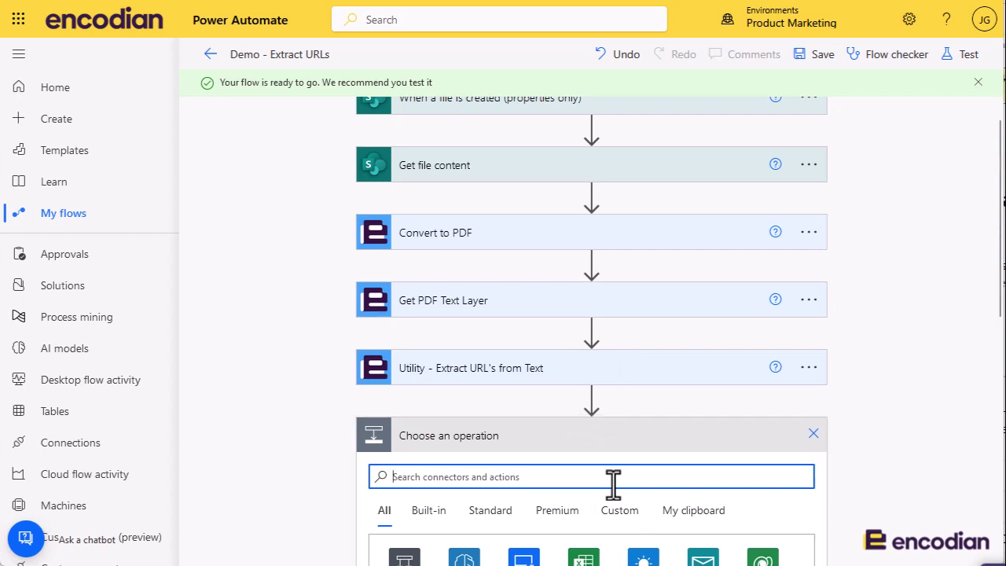
pyautogui.write('utility ')
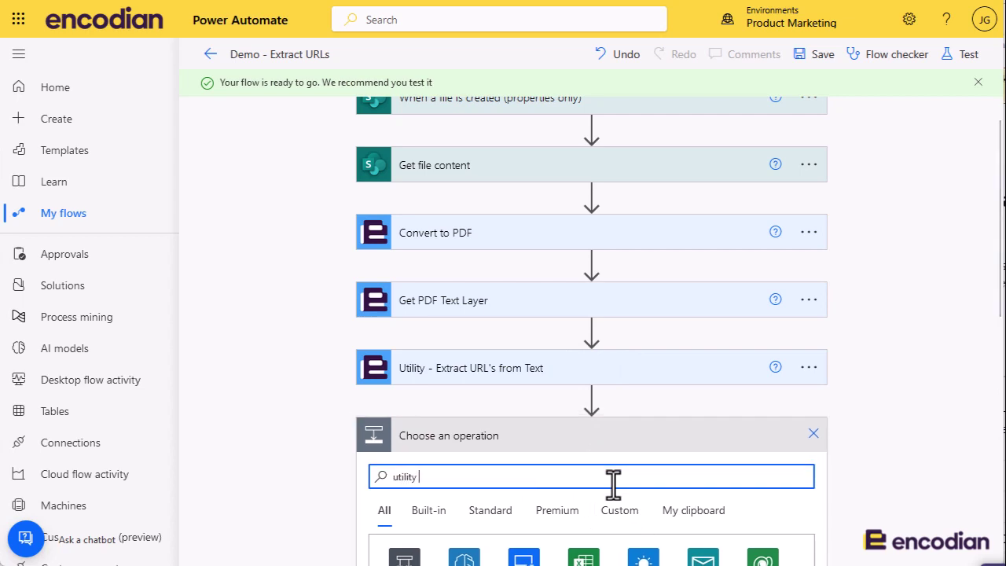
pyautogui.write('- con')
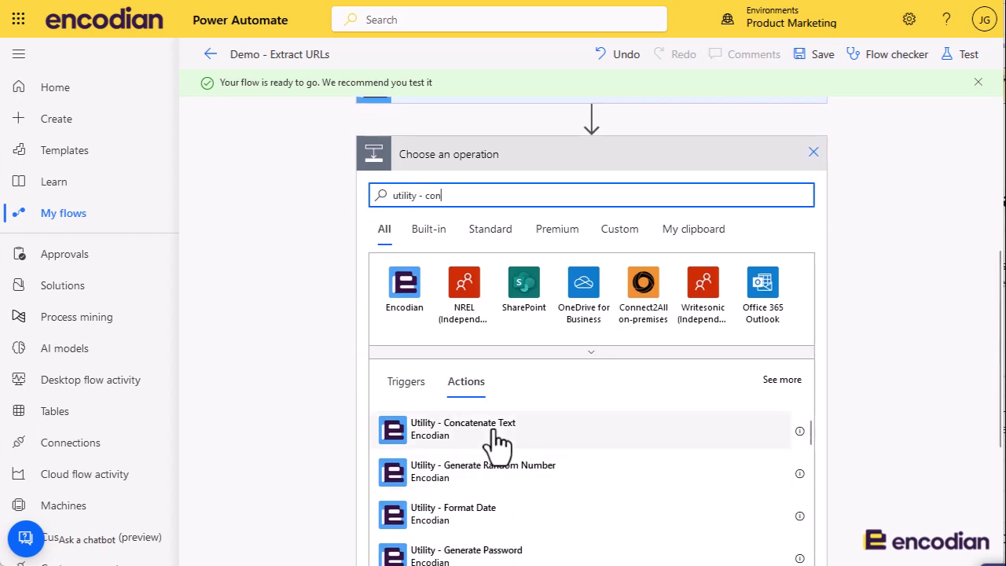
pyautogui.click(495, 432)
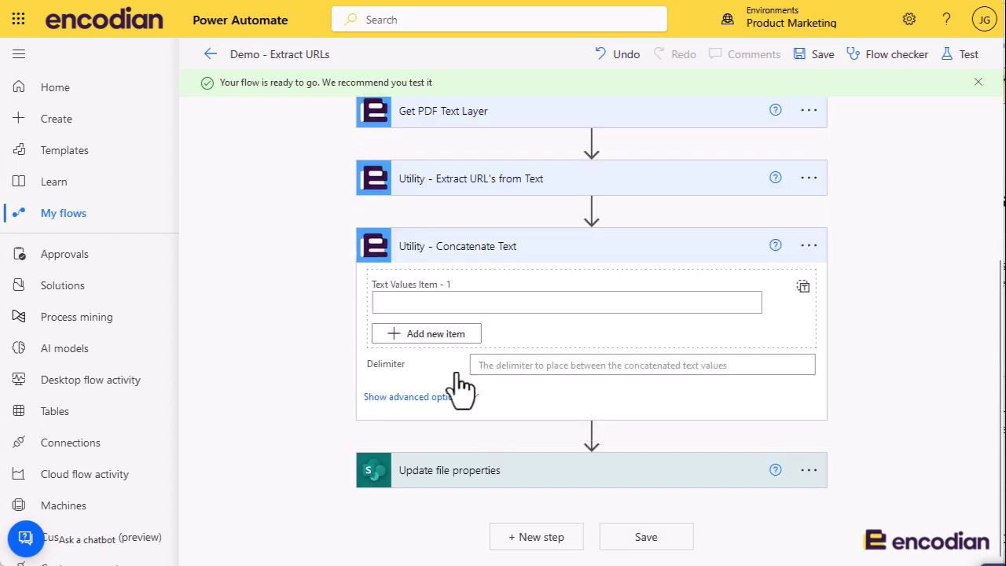
pyautogui.click(803, 287)
pyautogui.click(538, 336)
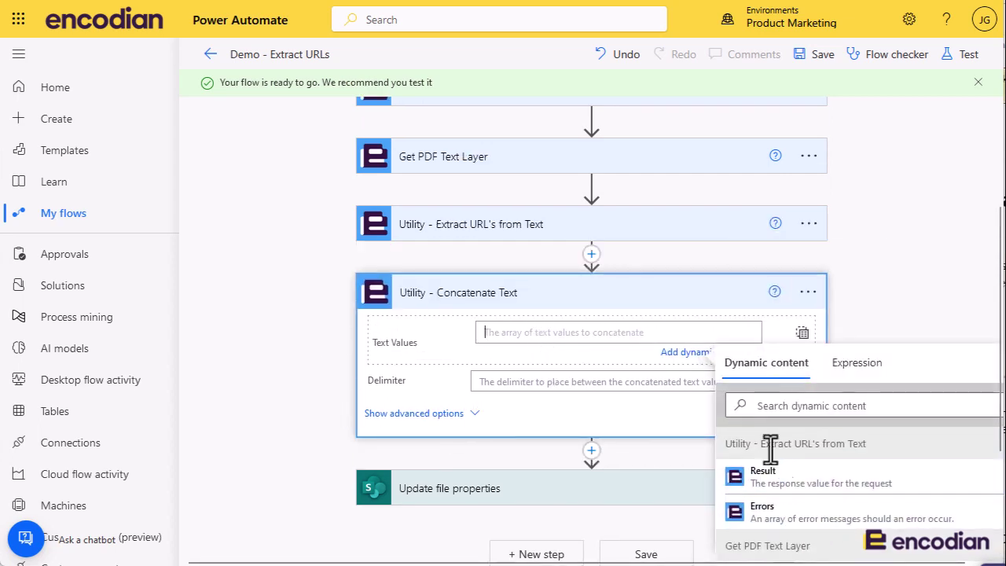
pyautogui.click(809, 472)
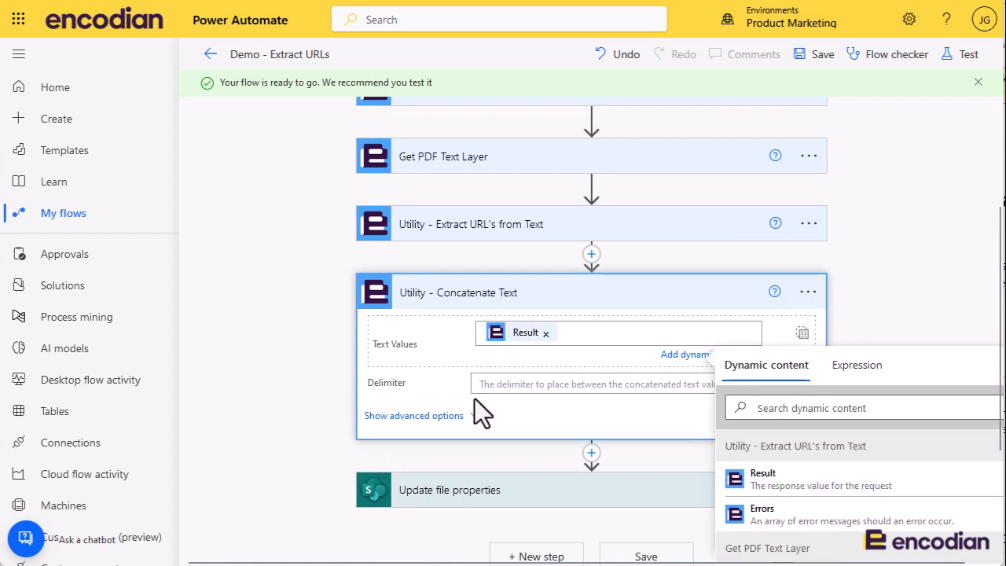
pyautogui.click(563, 385)
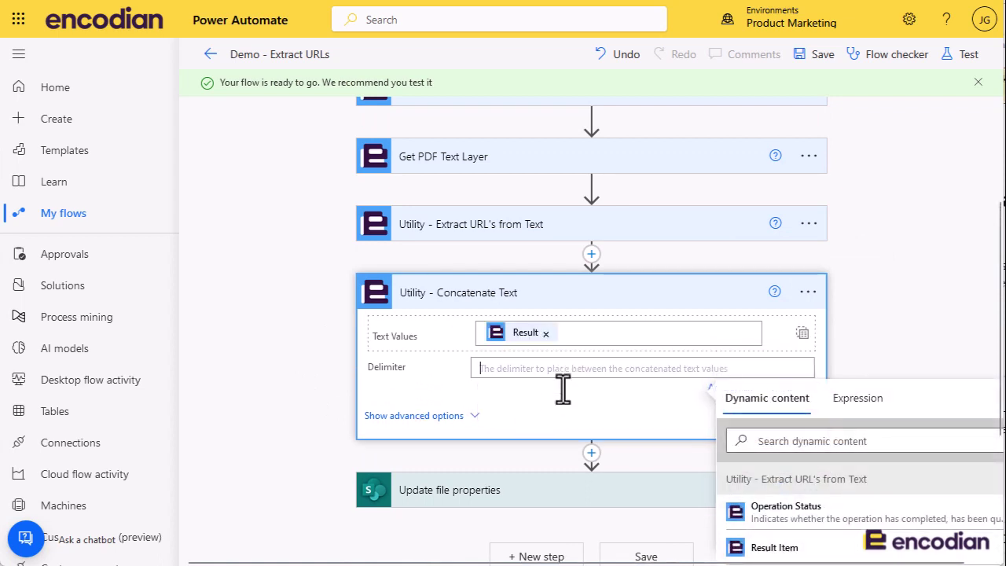
pyautogui.write(',')
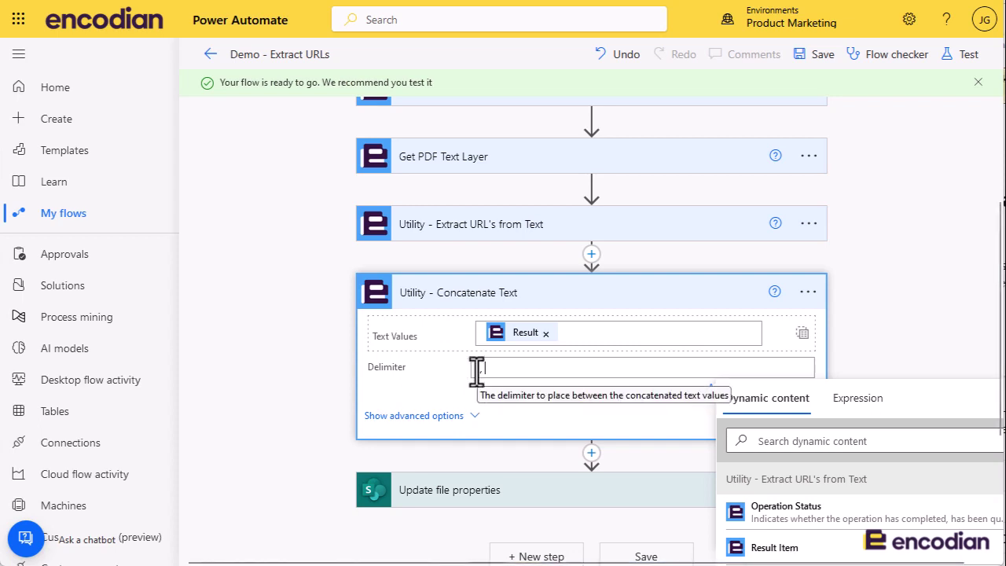
# Set the URLs field of Update file properties to the Concatenate Text Result and save
pyautogui.write(',')
pyautogui.click(525, 492)
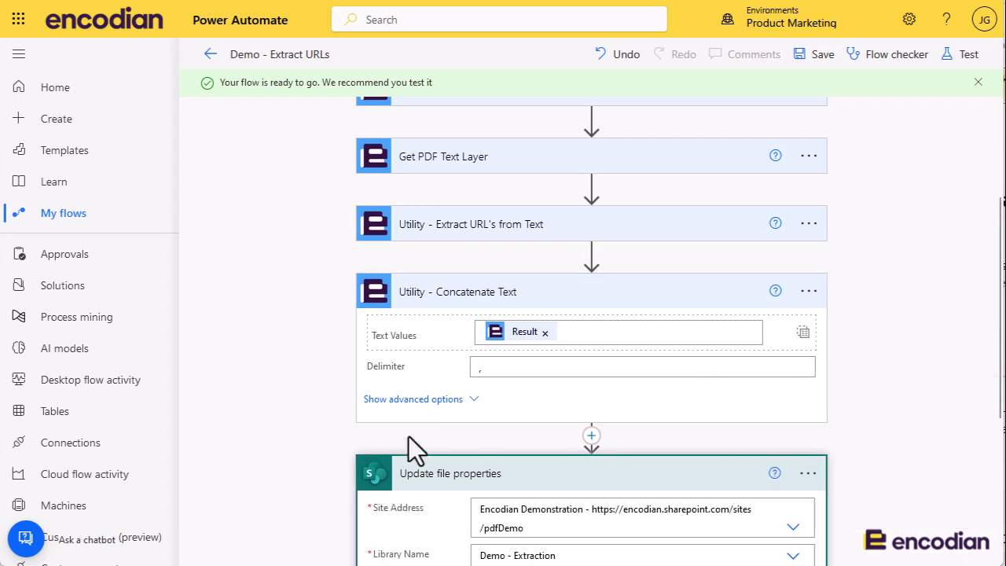
pyautogui.scroll(-2, 329, 445)
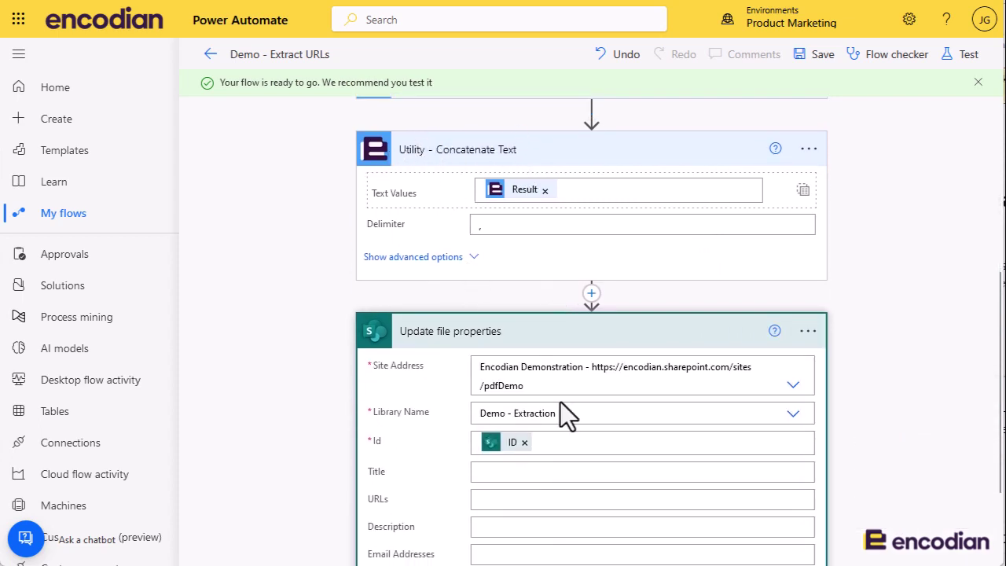
pyautogui.click(503, 501)
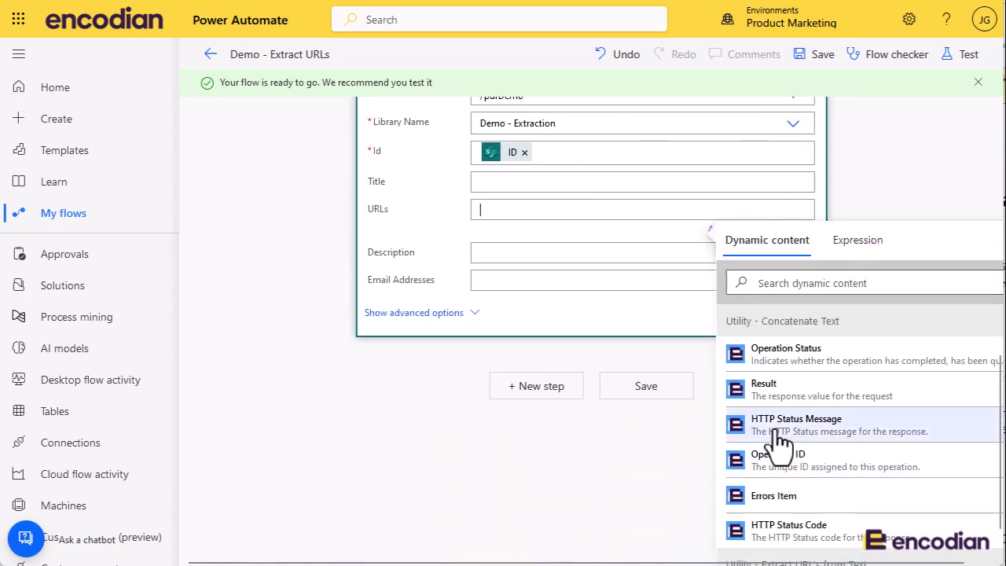
pyautogui.click(774, 389)
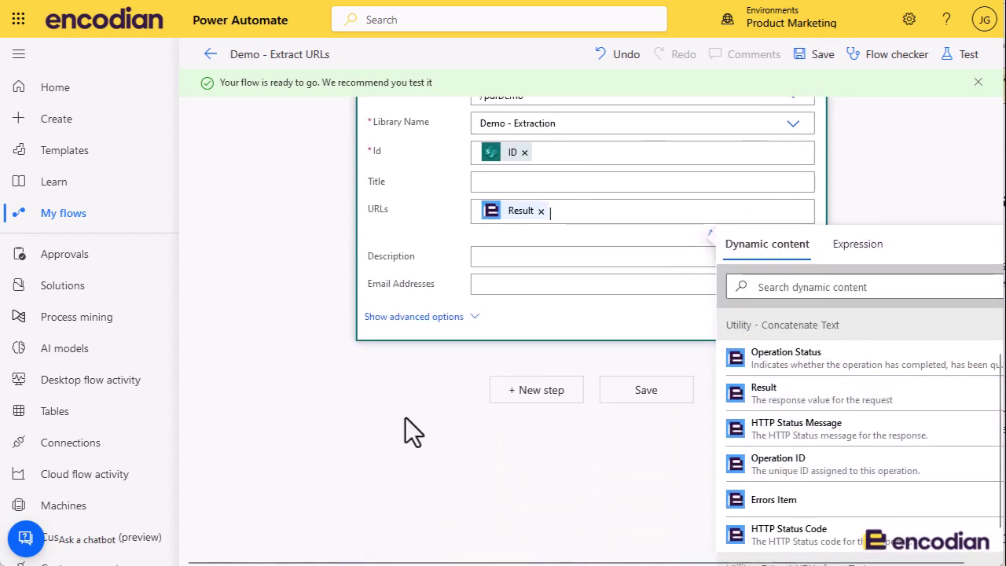
pyautogui.click(822, 63)
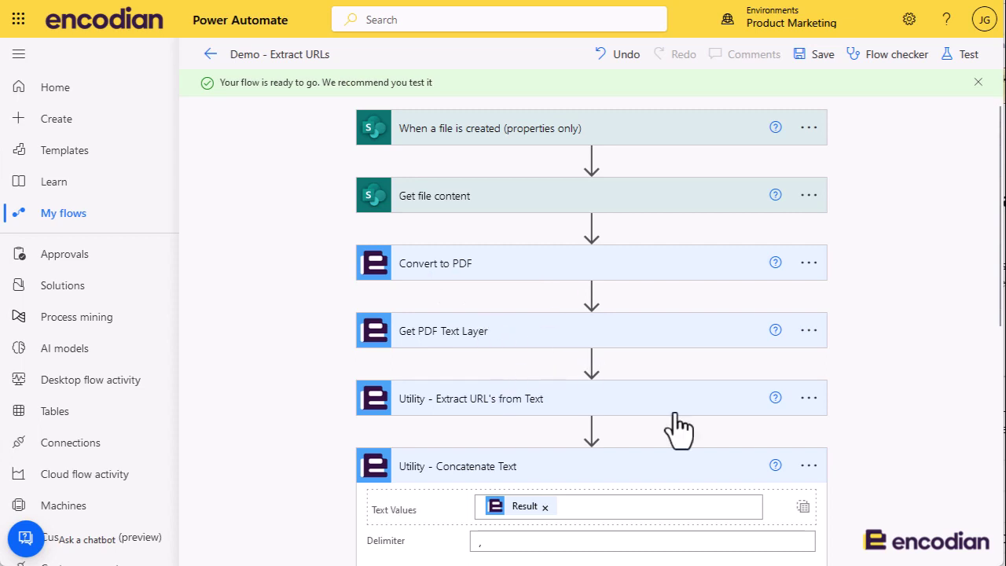
# Collapse the Concatenate Text and Update file properties steps to their titles, then save the flow
pyautogui.scroll(-2, 677, 428)
pyautogui.scroll(-2, 576, 410)
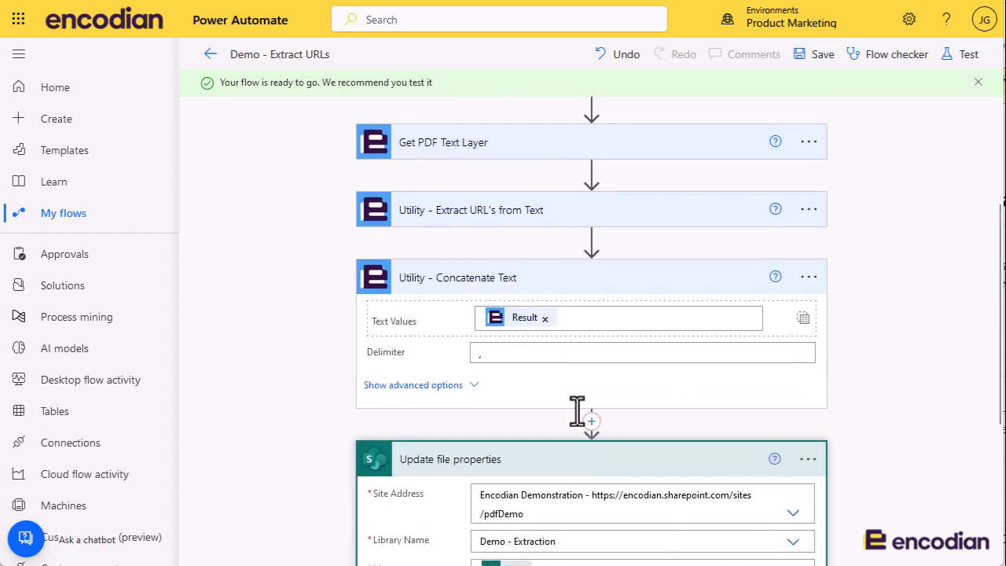
pyautogui.scroll(-2, 577, 410)
pyautogui.scroll(4, 633, 433)
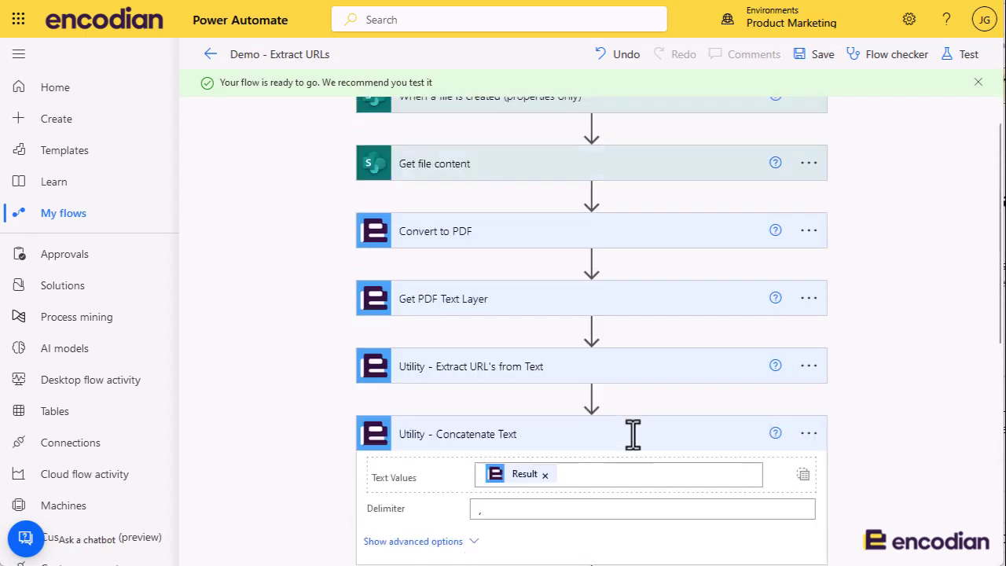
pyautogui.scroll(-3, 633, 434)
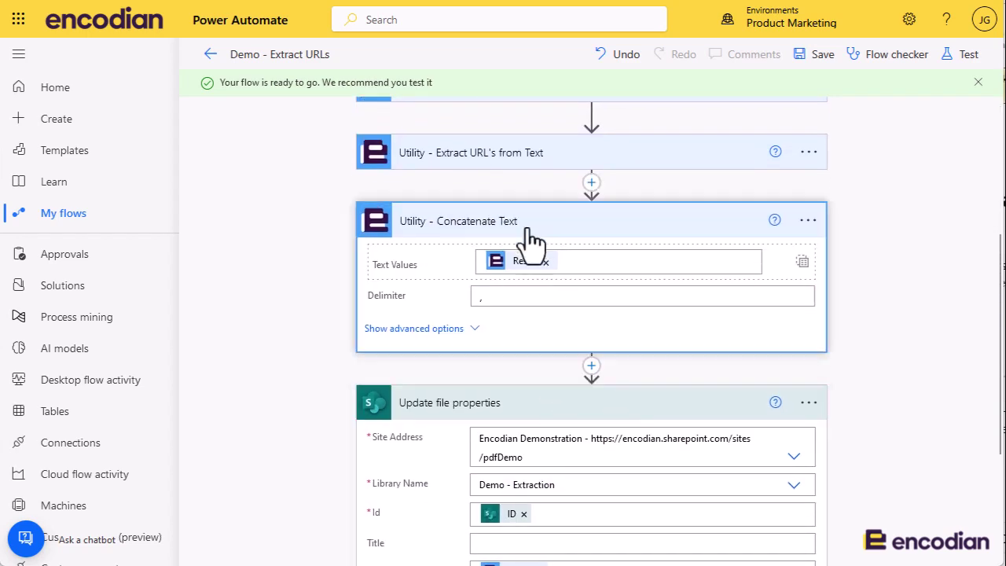
pyautogui.click(528, 230)
pyautogui.click(559, 300)
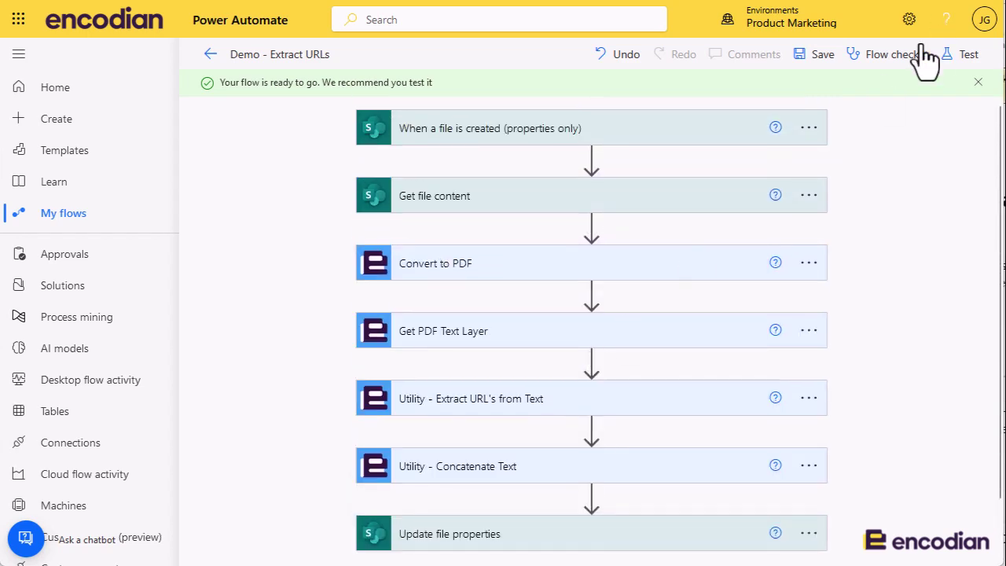
pyautogui.click(829, 58)
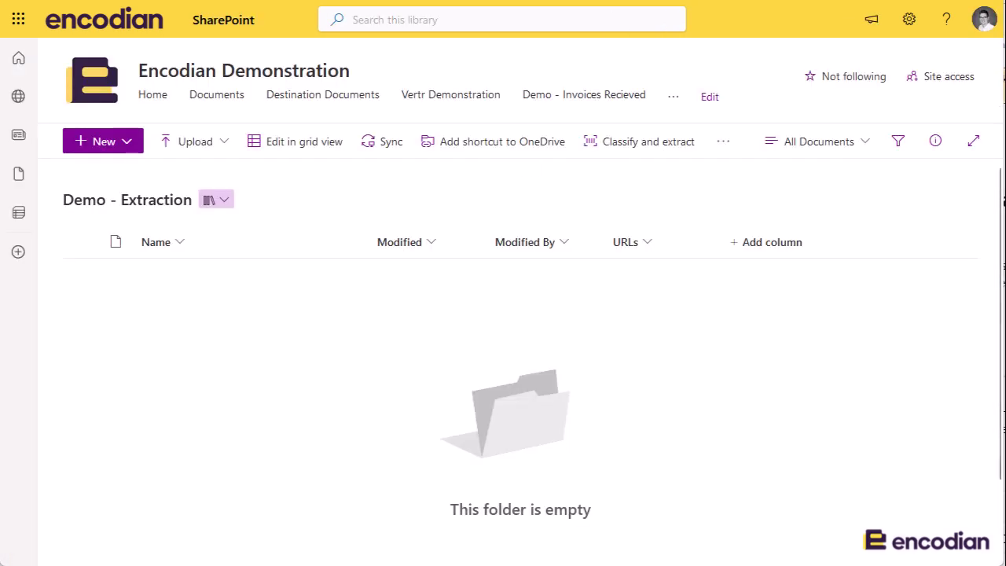
# Drop the Word file Extraction Demo.docx into the Demo - Extraction library
pyautogui.moveTo(347, 311); pyautogui.dragTo(346, 312)
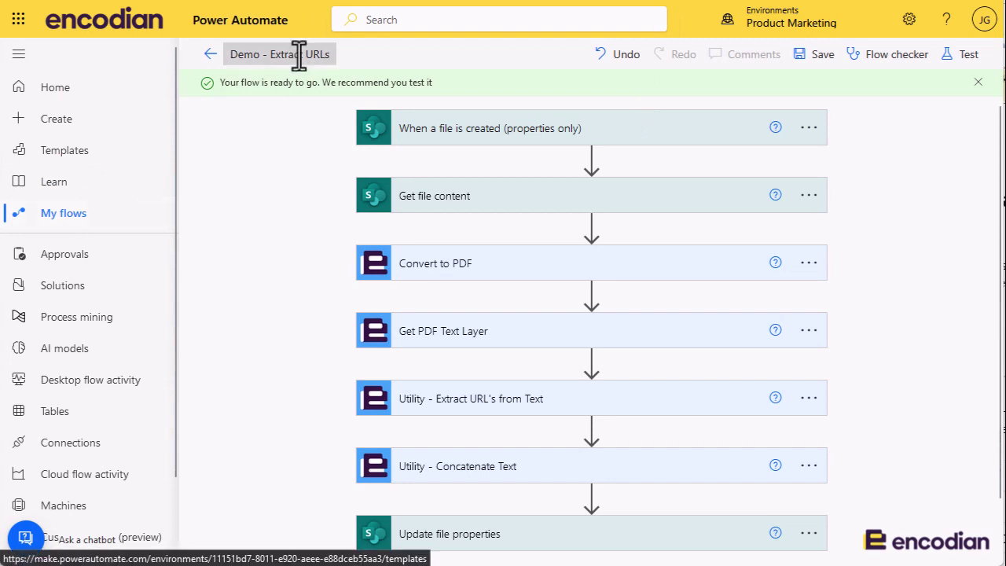
# Open the succeeded 12:38 run of Demo - Extract URLs from the flow's 28-day run history
pyautogui.click(209, 56)
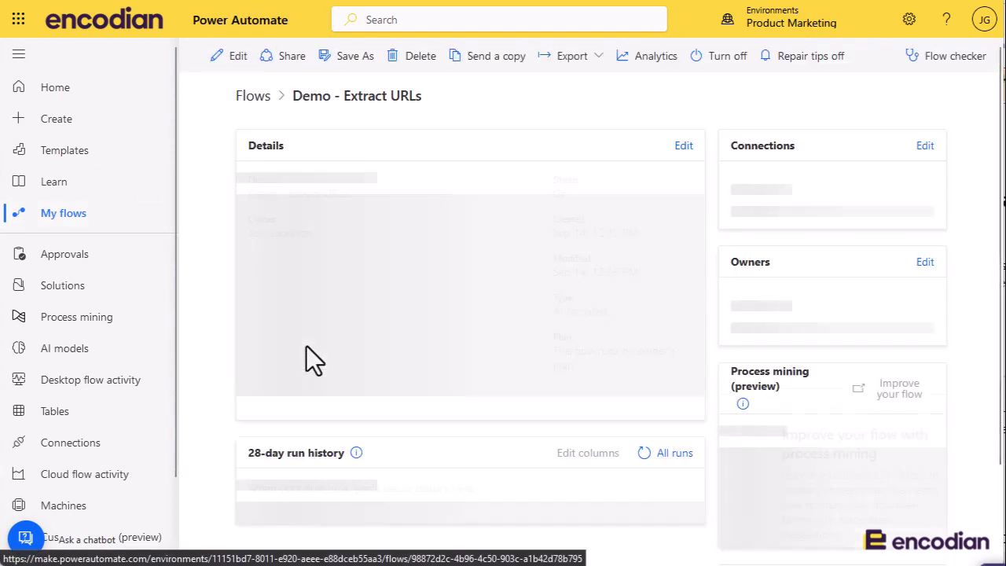
pyautogui.click(672, 481)
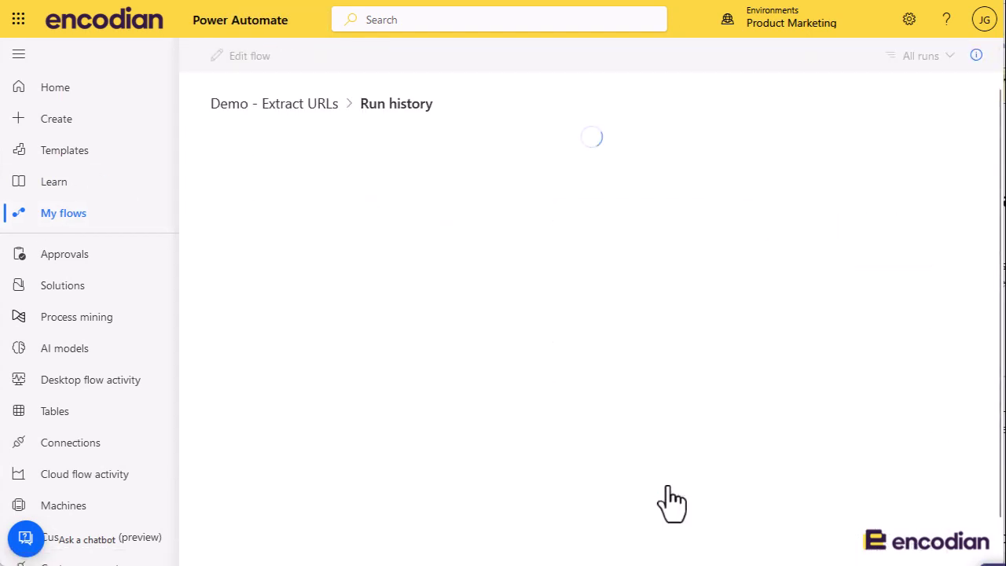
pyautogui.click(264, 105)
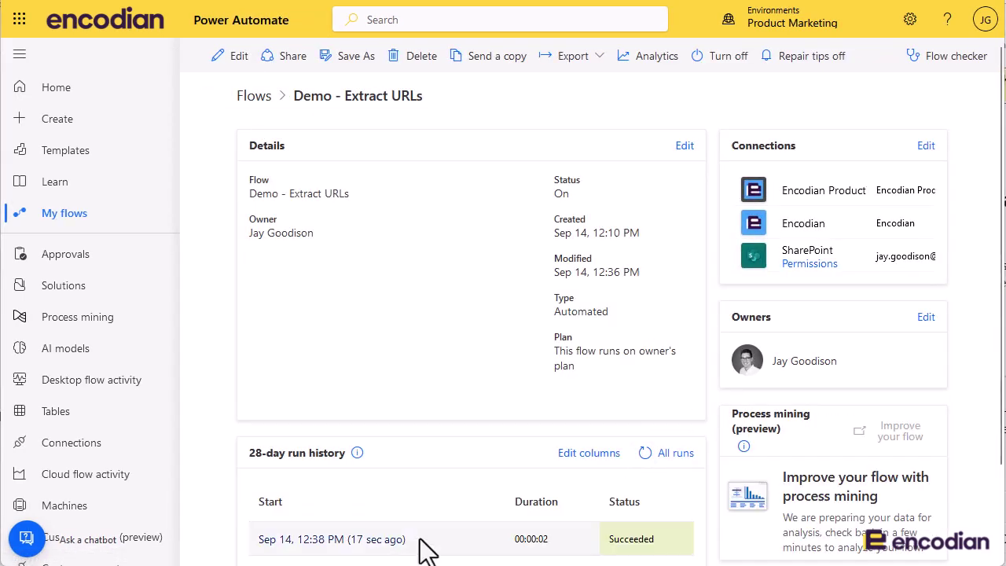
pyautogui.click(392, 539)
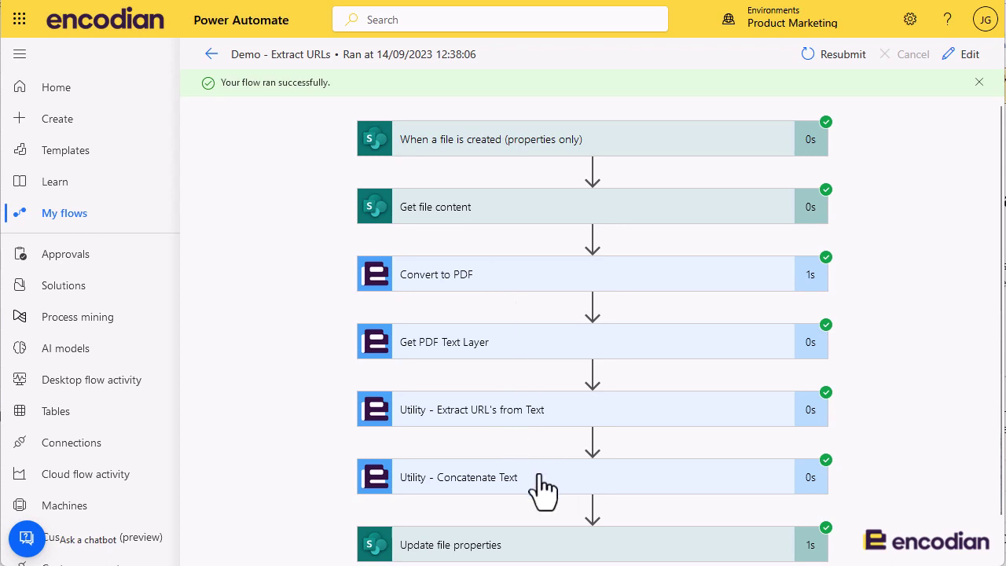
pyautogui.scroll(-1, 466, 482)
pyautogui.click(465, 502)
pyautogui.scroll(-2, 475, 471)
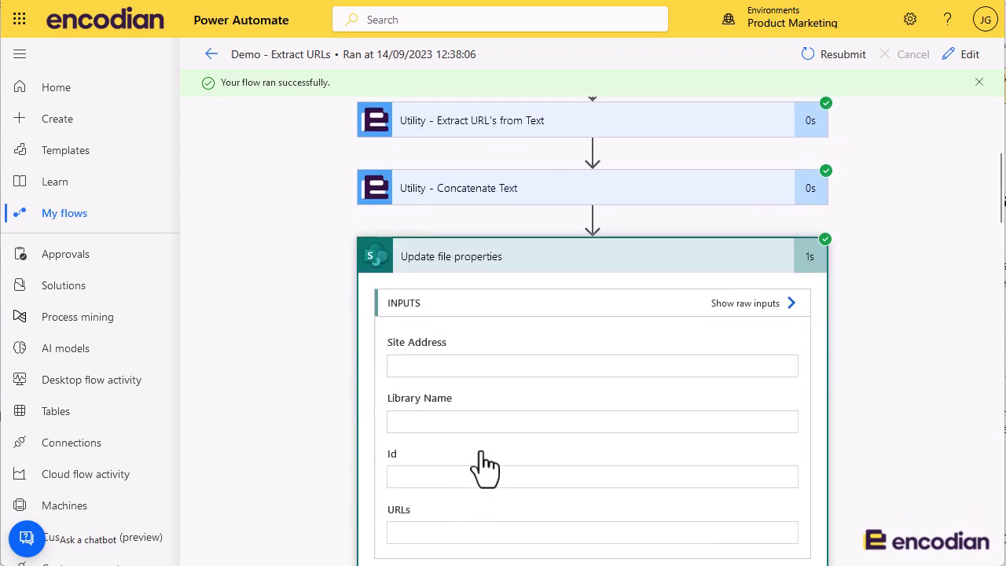
pyautogui.scroll(-2, 539, 392)
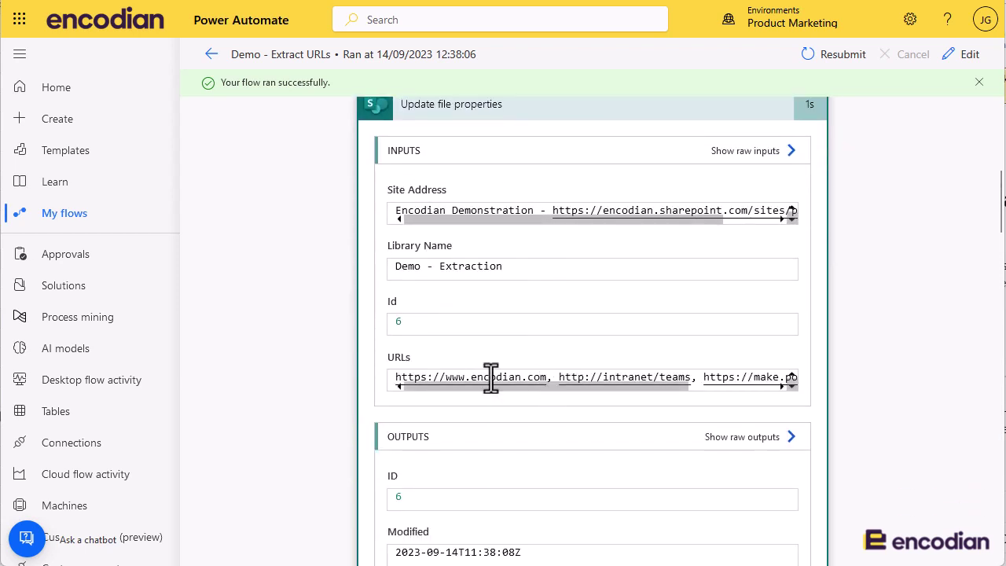
pyautogui.moveTo(570, 387); pyautogui.dragTo(461, 407)
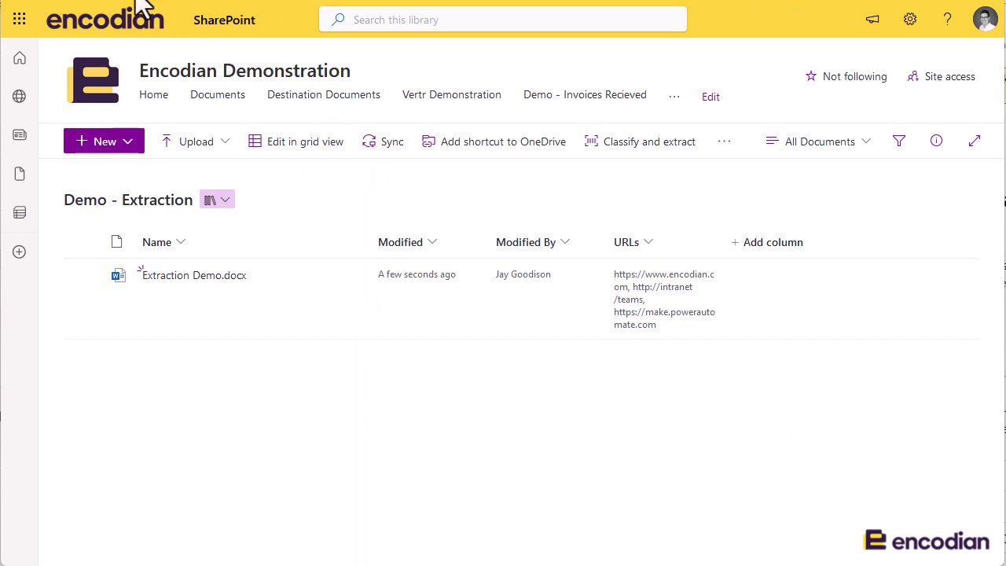
# Reload the Demo - Extraction library with F5 to check the URLs column
pyautogui.press('F5')
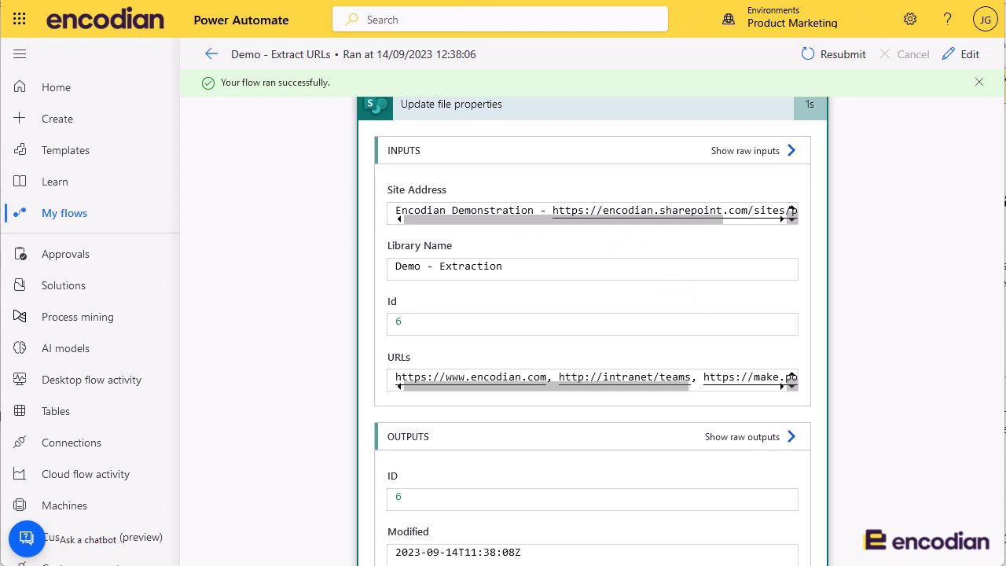
# Return to the flow's details page, showing status On and latest run Succeeded
pyautogui.click(223, 61)
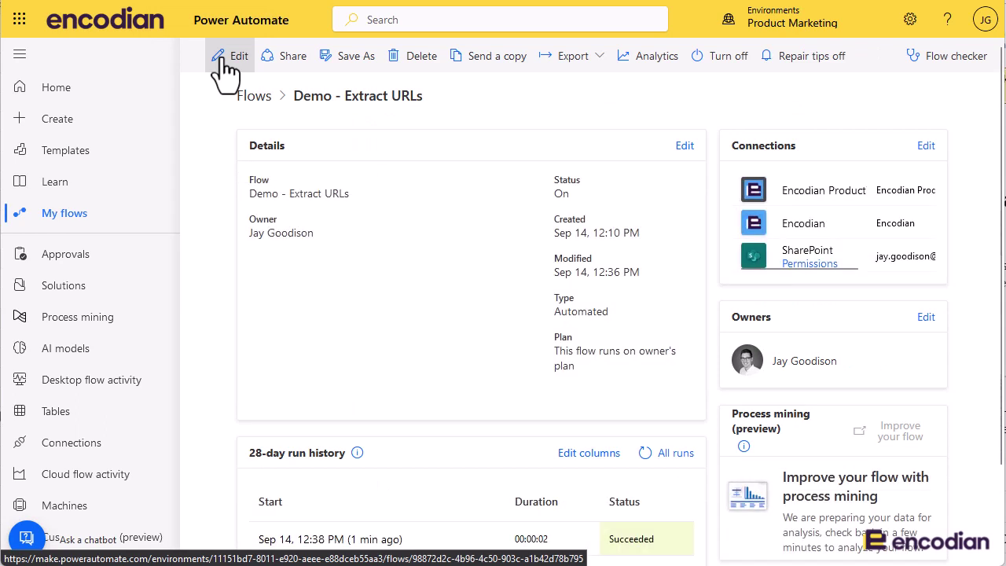